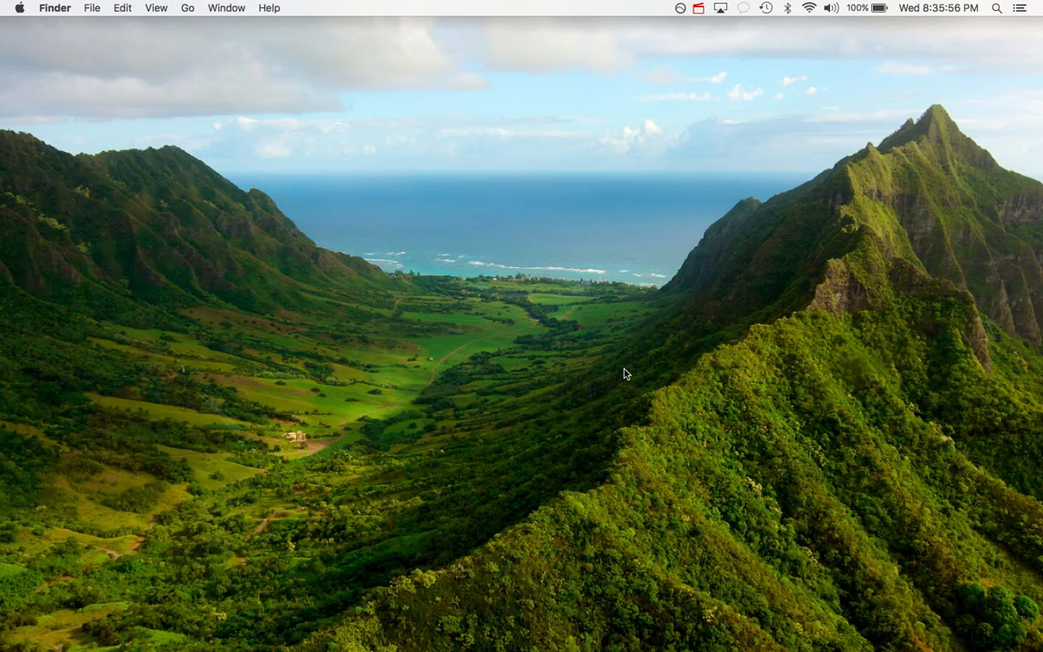
Extract COGMIND_Alpha_5c.zip in the Downloads folder and minimize the Finder window.
{"action": "mouse_move", "coordinate": [736, 645]}
{"action": "left_click", "coordinate": [681, 637]}
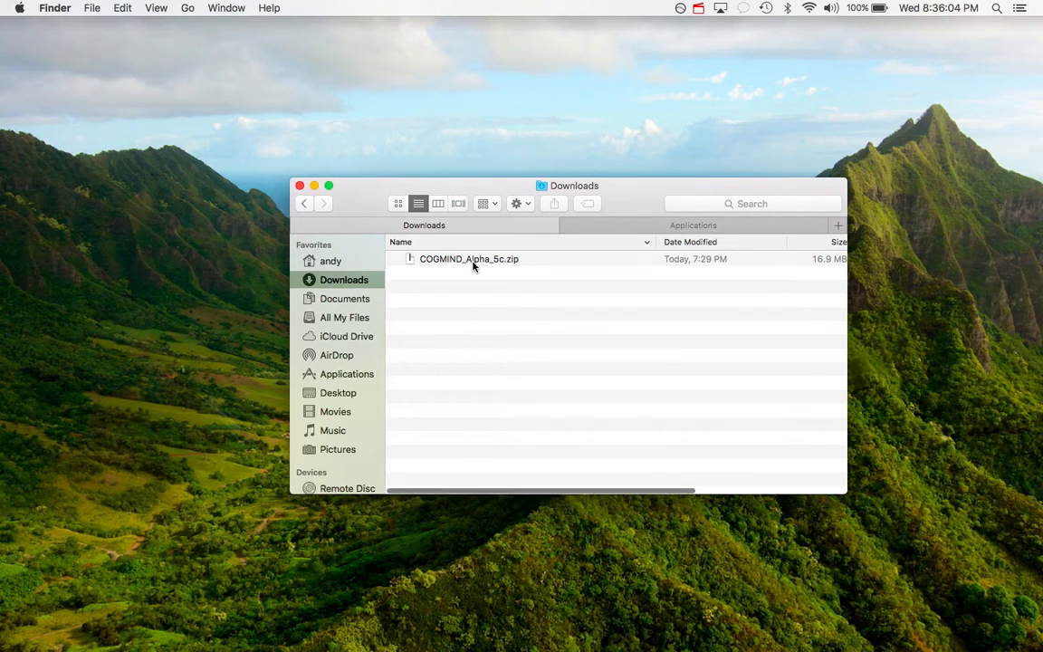
{"action": "right_click", "coordinate": [473, 262]}
{"action": "left_click", "coordinate": [488, 274]}
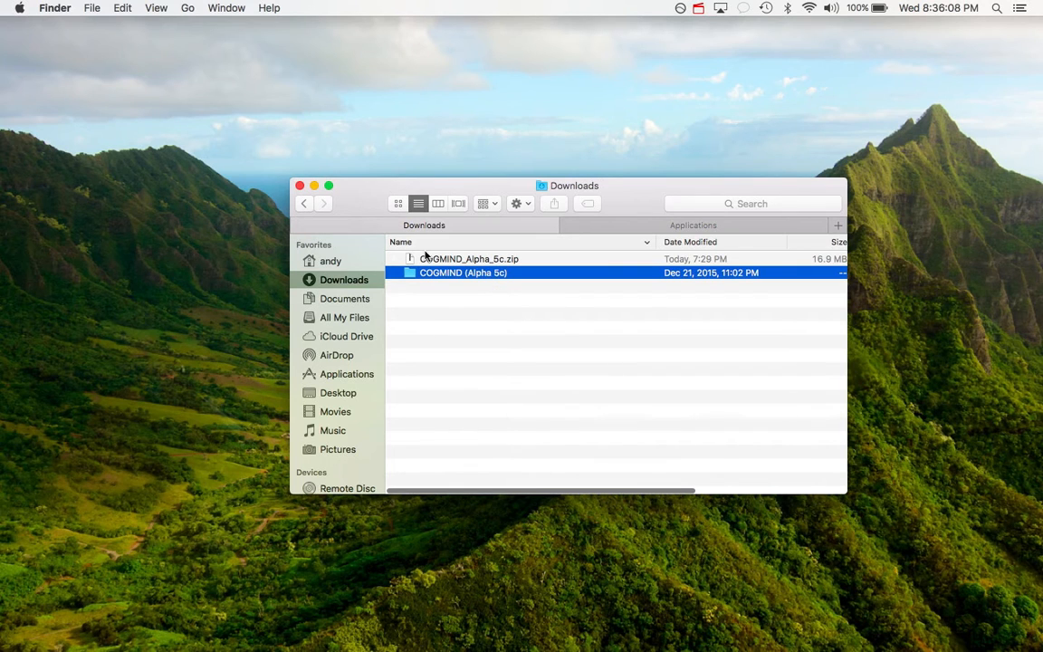
{"action": "left_click", "coordinate": [314, 186]}
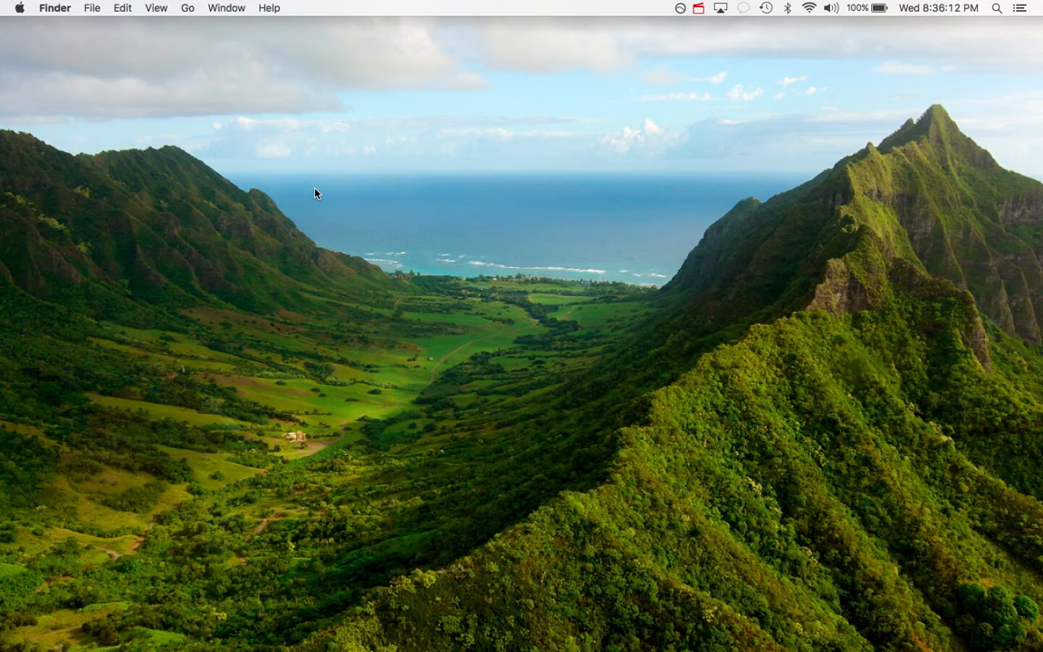
Launch Wineskin Winery and create a new blank wrapper named Cogmind, declining the Wine Gecko installation.
{"action": "key", "text": "super+space"}
{"action": "type", "text": "wineski"}
{"action": "key", "text": "Return"}
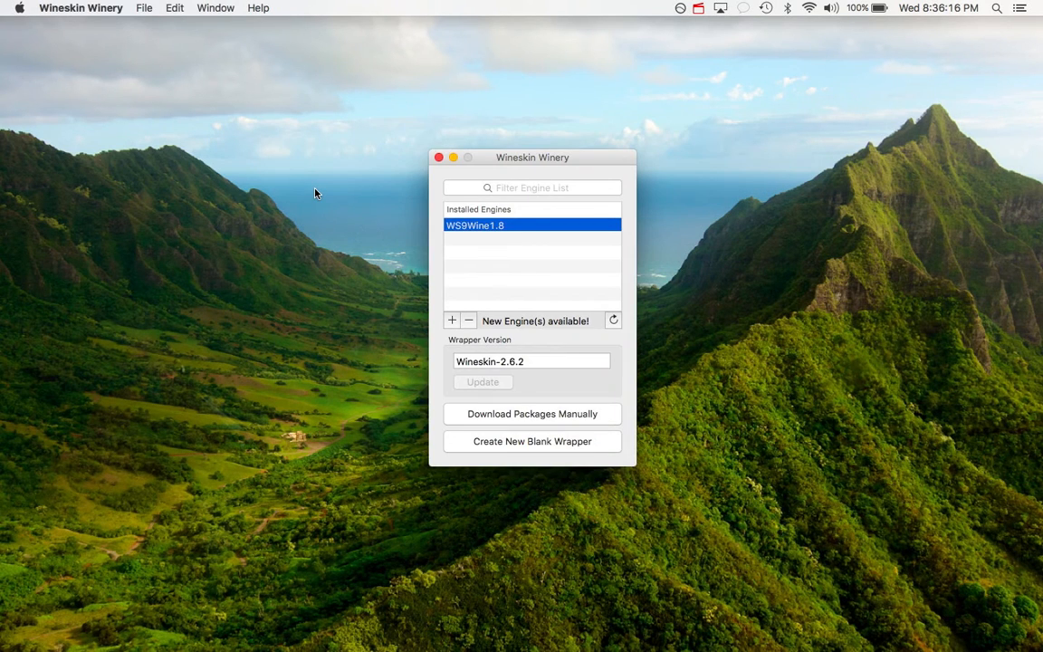
{"action": "left_click", "coordinate": [530, 442]}
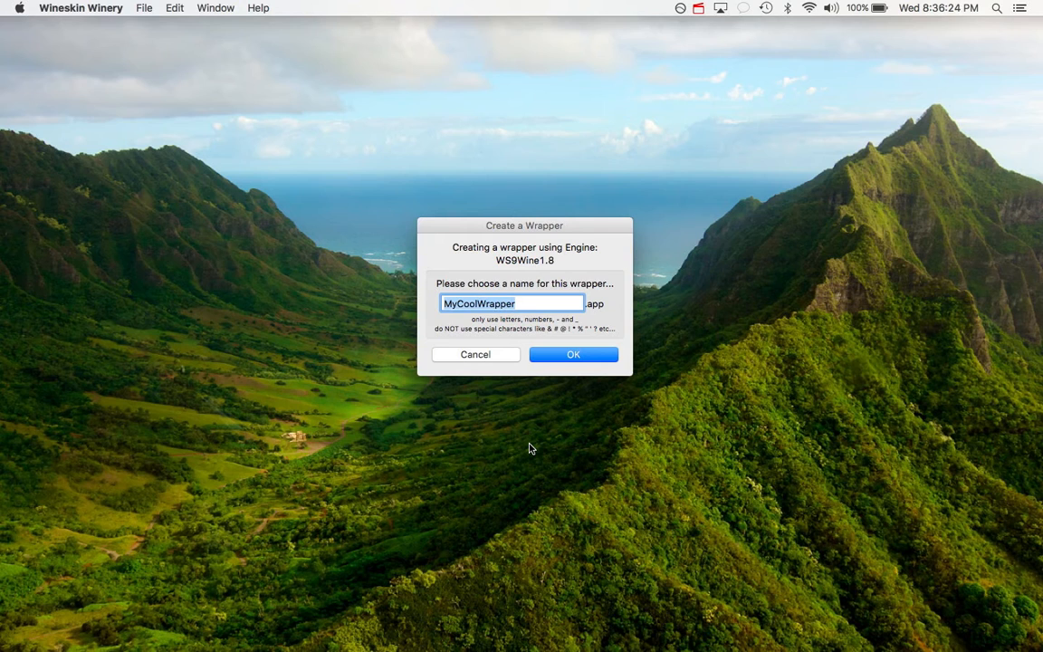
{"action": "type", "text": "Cogmin"}
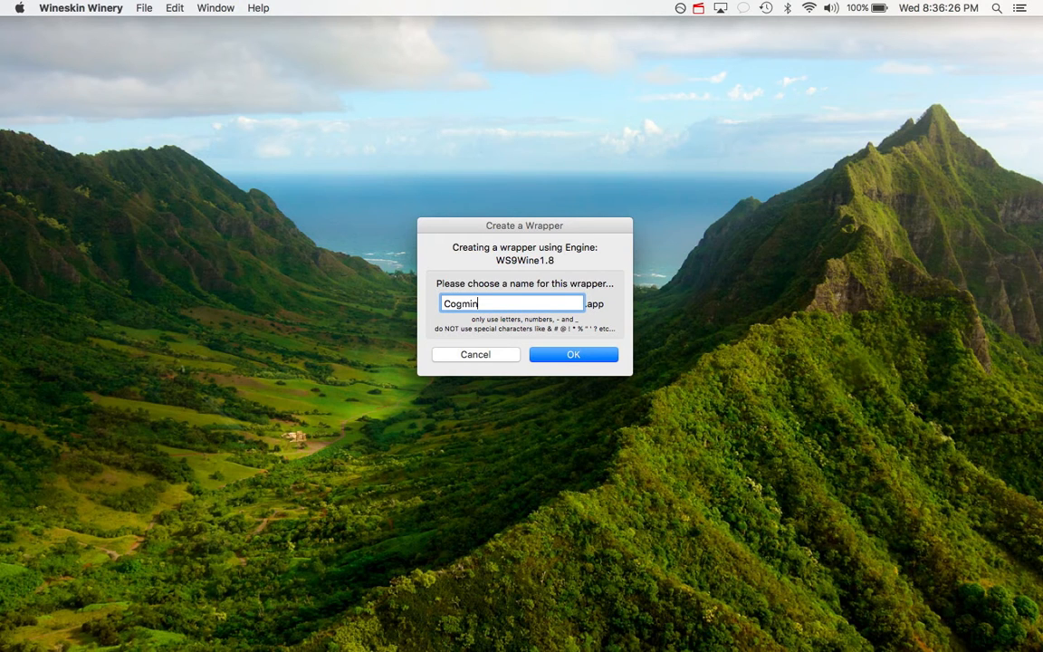
{"action": "type", "text": "d"}
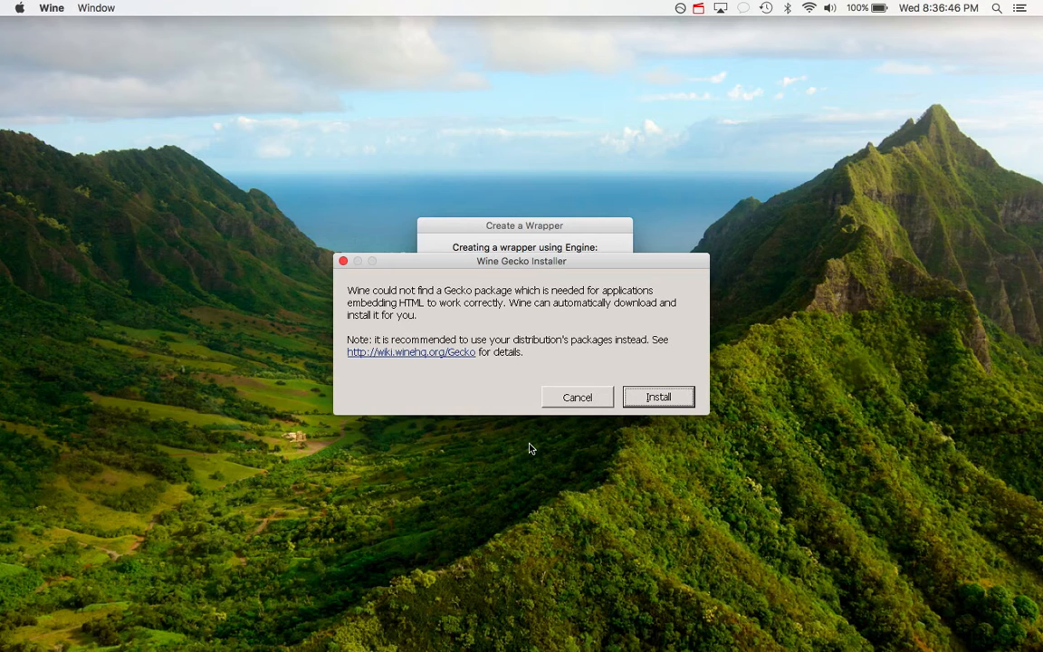
{"action": "left_click", "coordinate": [580, 398]}
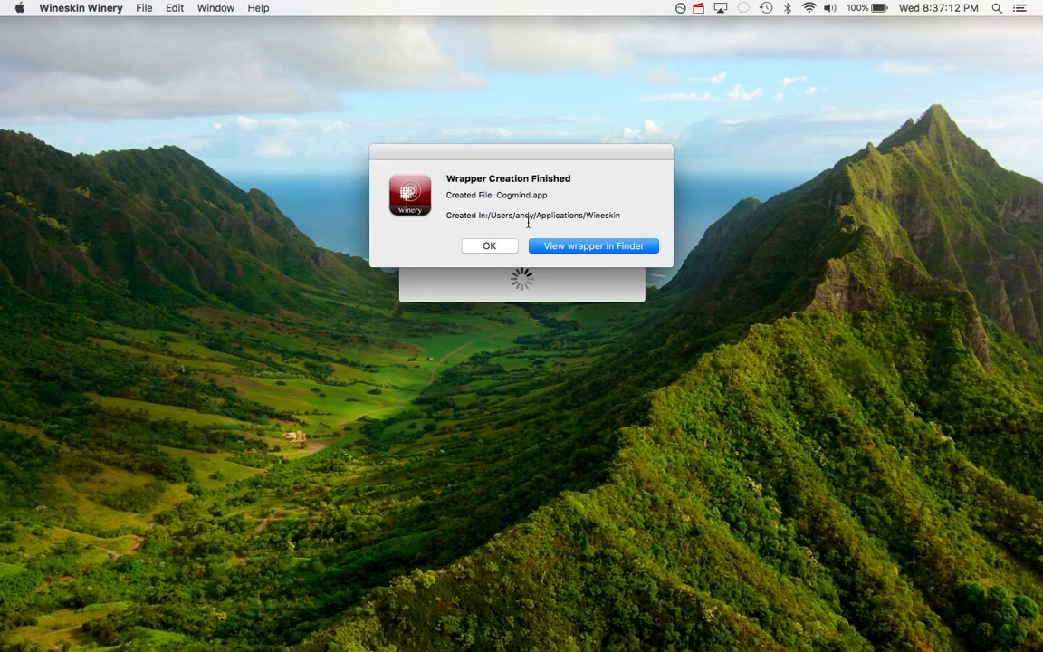
Reveal the finished wrapper in Finder and show the package contents of Cogmind.
{"action": "left_click_drag", "start_coordinate": [486, 216], "coordinate": [621, 213]}
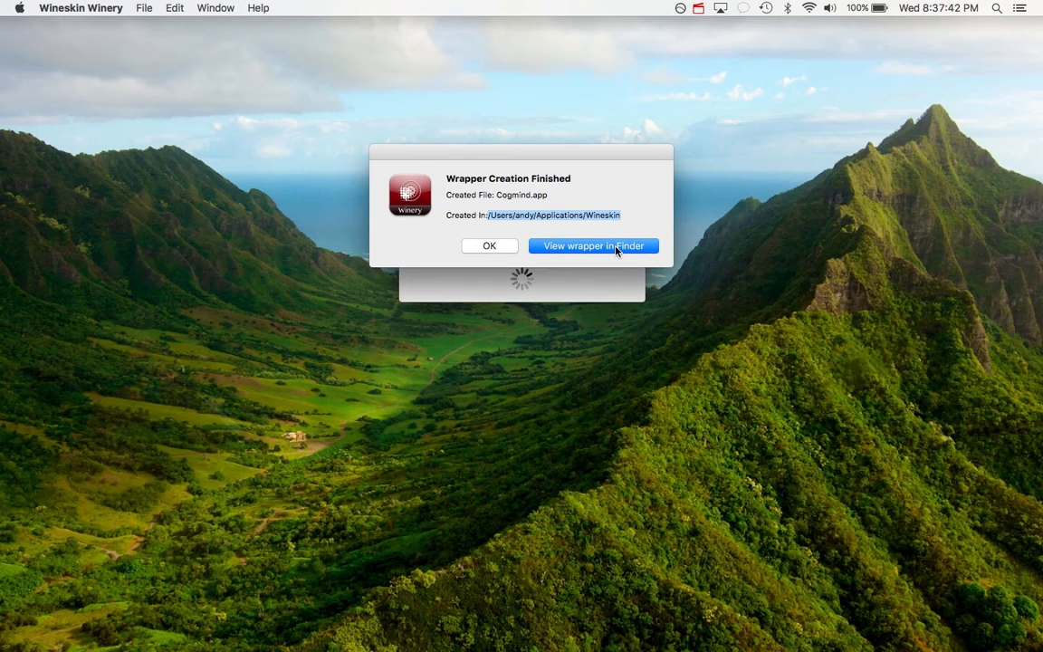
{"action": "left_click", "coordinate": [616, 247]}
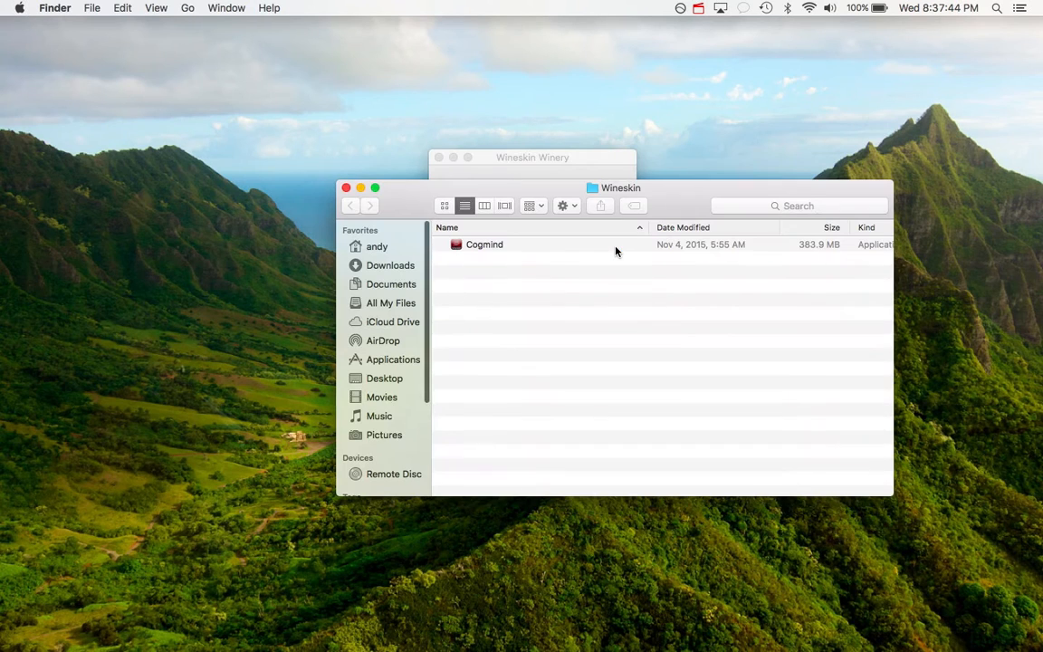
{"action": "right_click", "coordinate": [487, 250]}
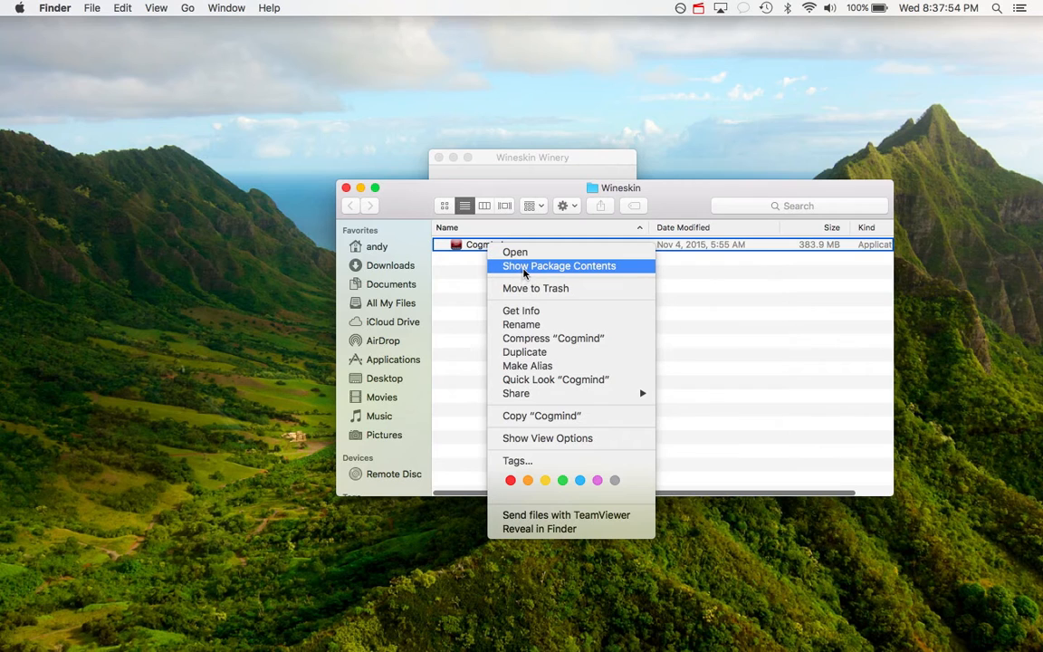
{"action": "left_click", "coordinate": [524, 267]}
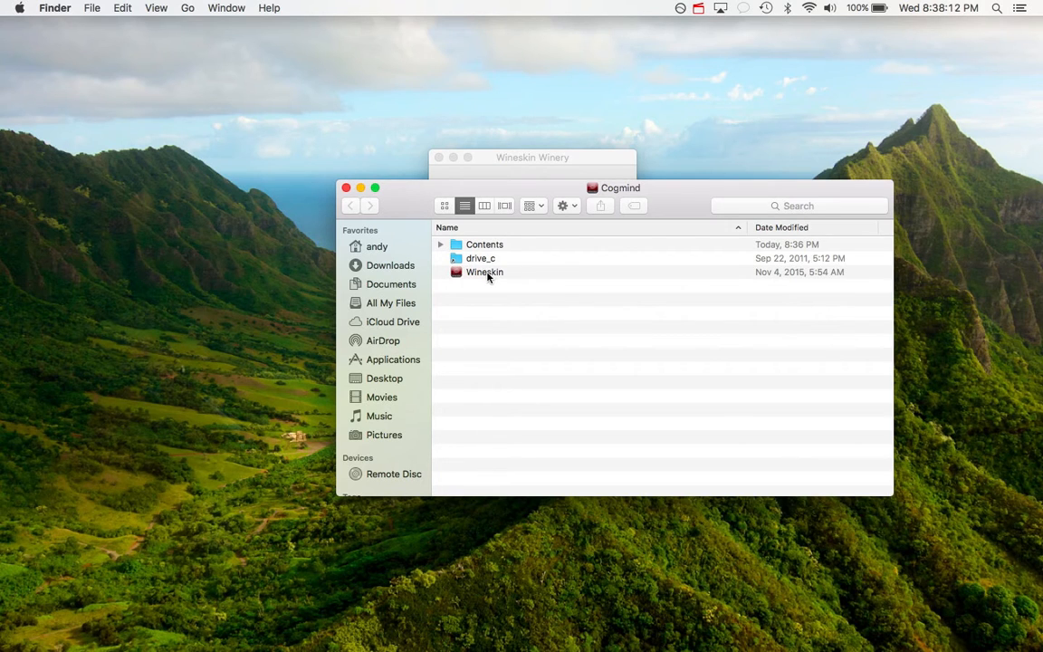
Open the Wineskin application inside the Cogmind package and move its window off the file list.
{"action": "left_click", "coordinate": [487, 277]}
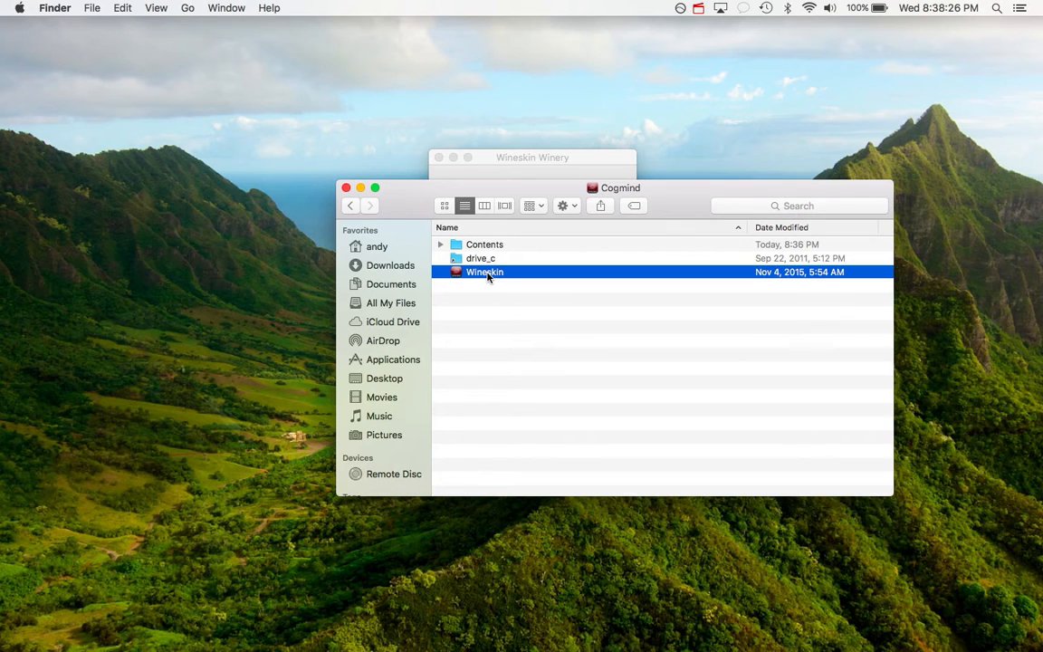
{"action": "right_click", "coordinate": [486, 276]}
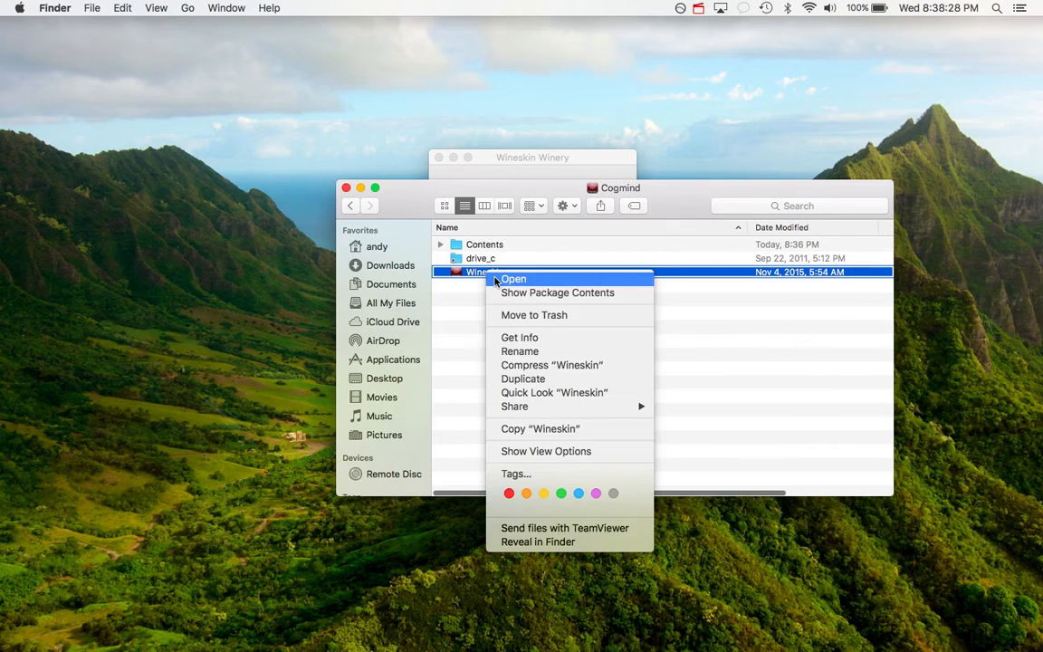
{"action": "left_click", "coordinate": [496, 279]}
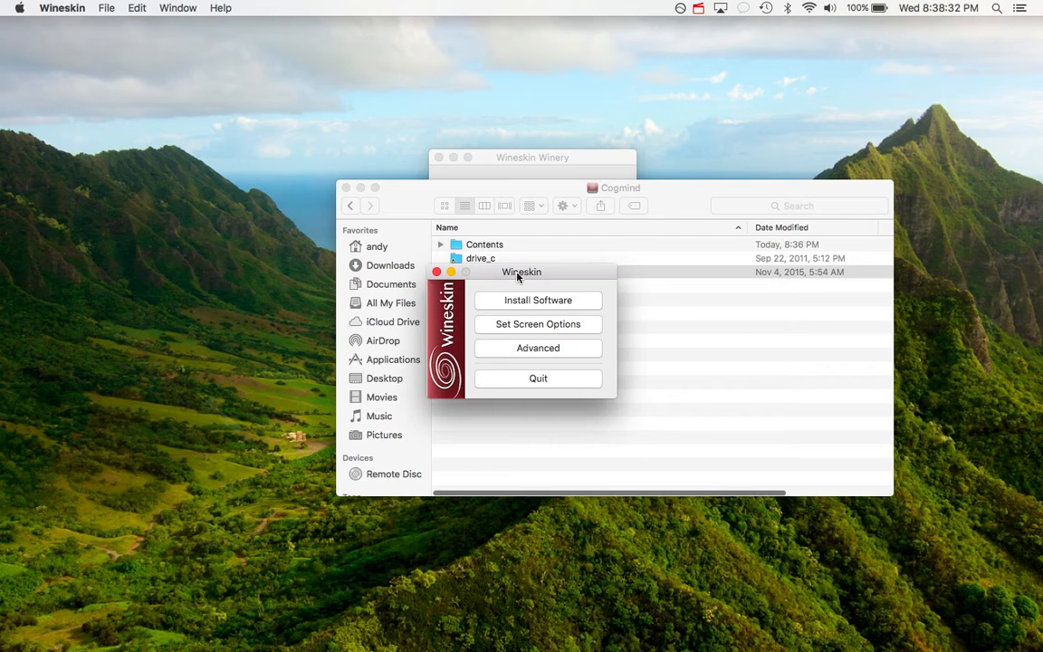
{"action": "left_click_drag", "start_coordinate": [518, 277], "coordinate": [498, 161]}
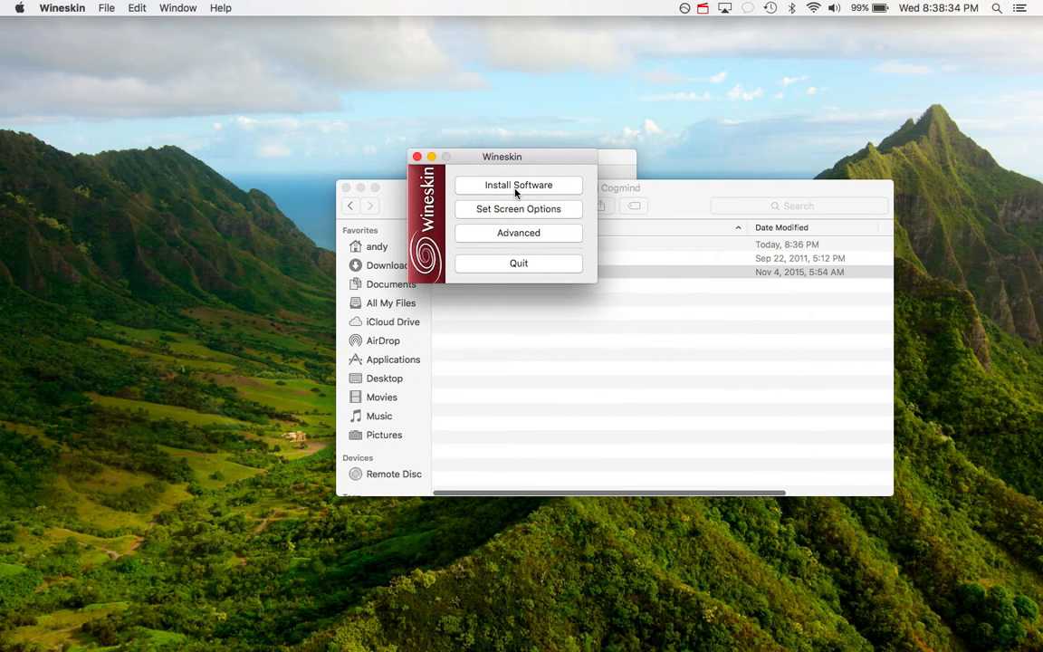
Install software by moving the COGMIND (Alpha 5c) folder from Downloads into the wrapper, with COGMIND.exe as the executable.
{"action": "left_click", "coordinate": [516, 186]}
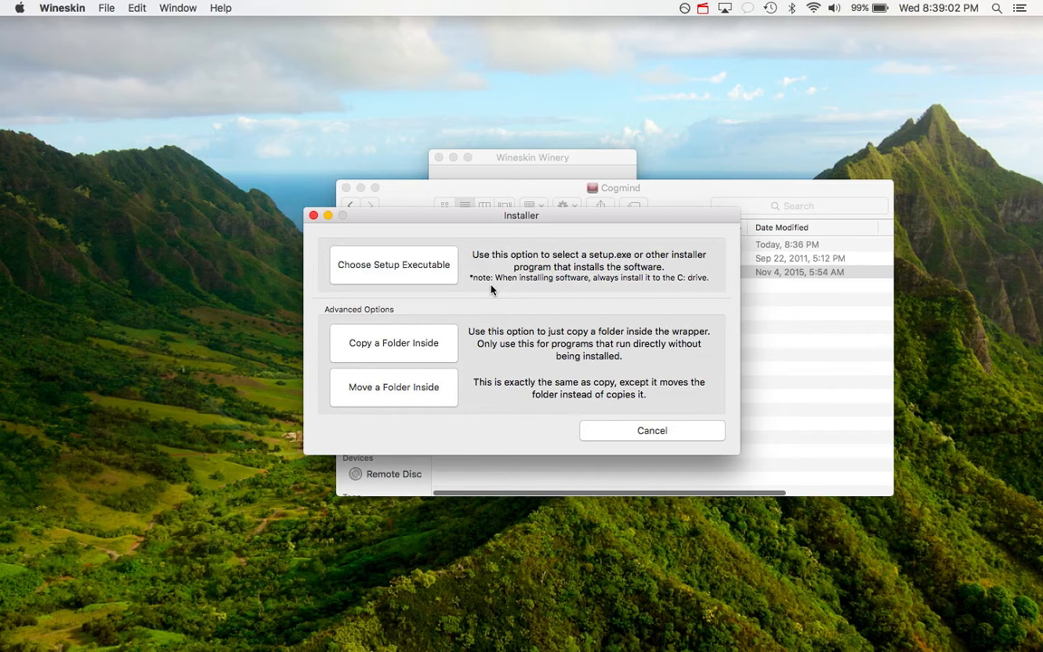
{"action": "left_click", "coordinate": [400, 398]}
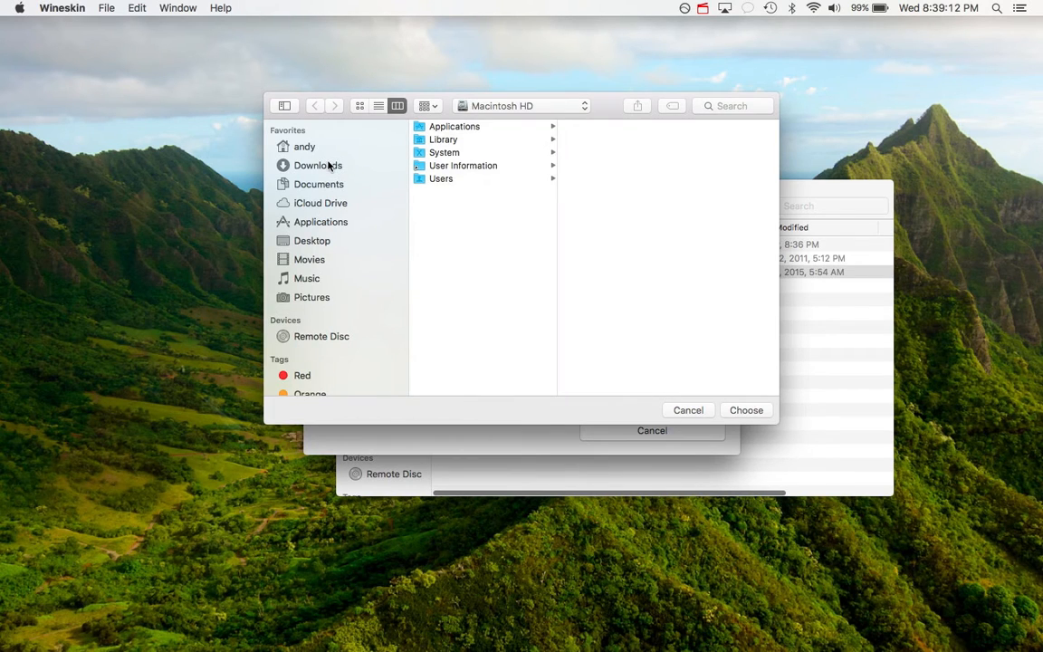
{"action": "left_click", "coordinate": [330, 165]}
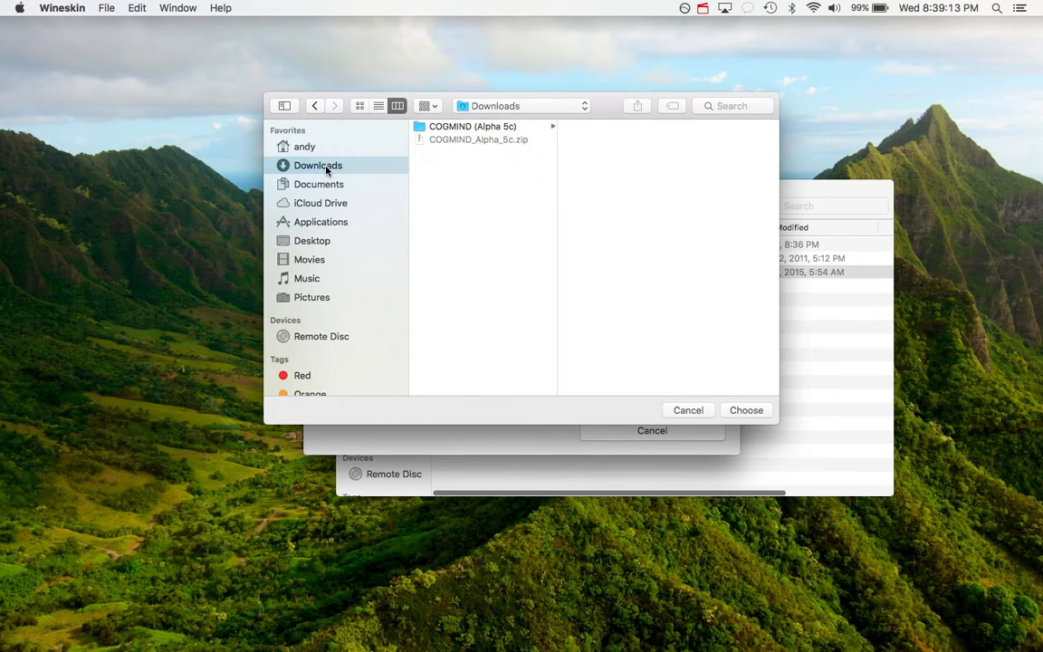
{"action": "left_click", "coordinate": [478, 127]}
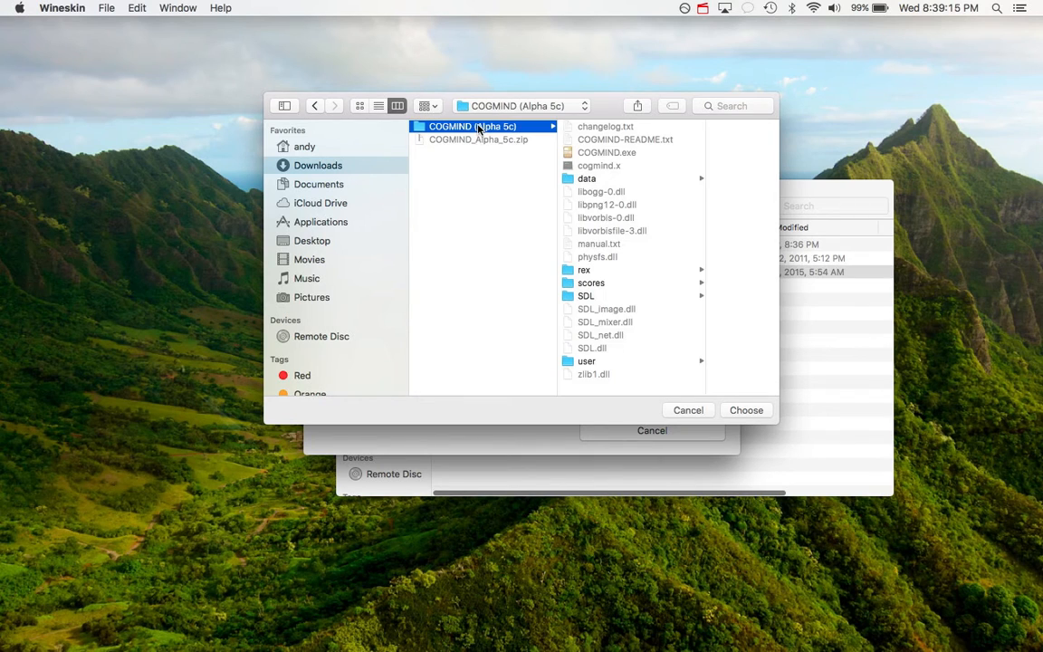
{"action": "left_click", "coordinate": [745, 411]}
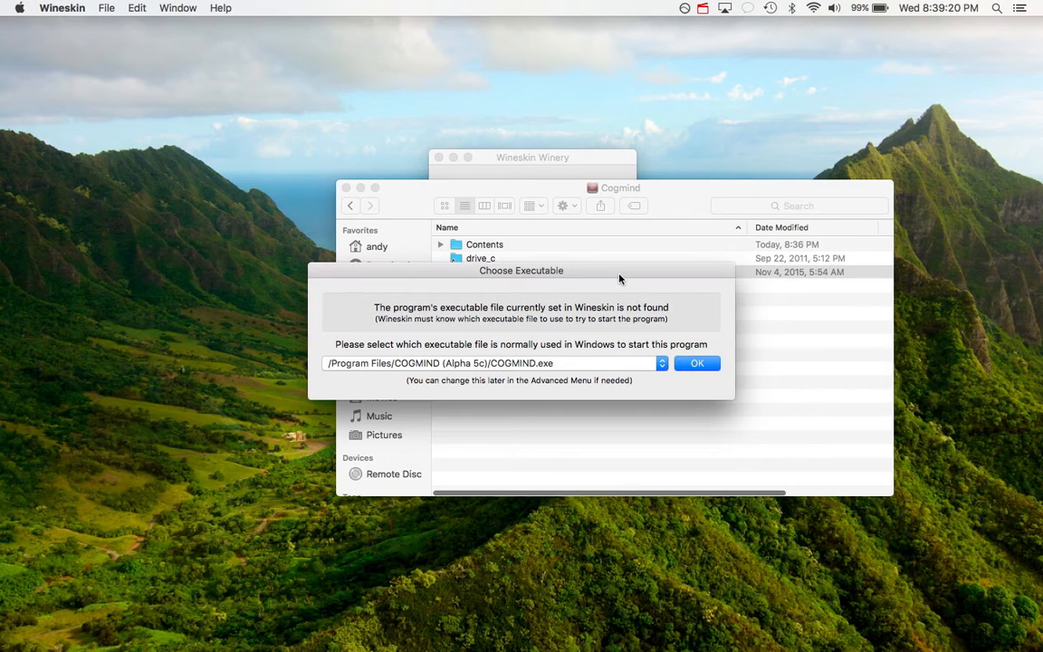
{"action": "left_click_drag", "start_coordinate": [620, 279], "coordinate": [612, 317]}
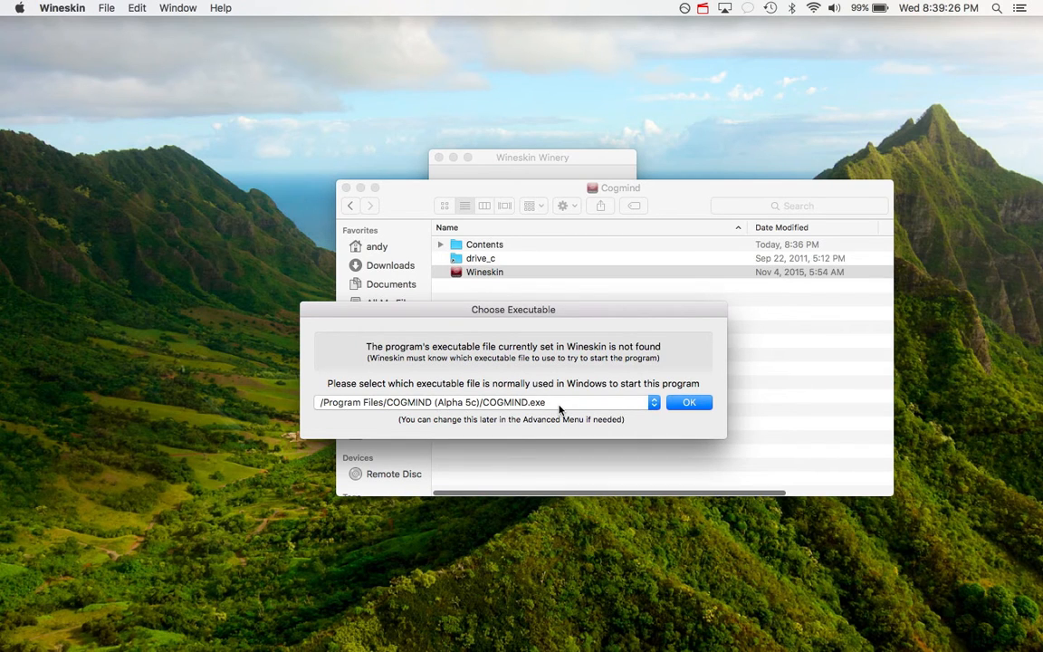
{"action": "left_click", "coordinate": [693, 403]}
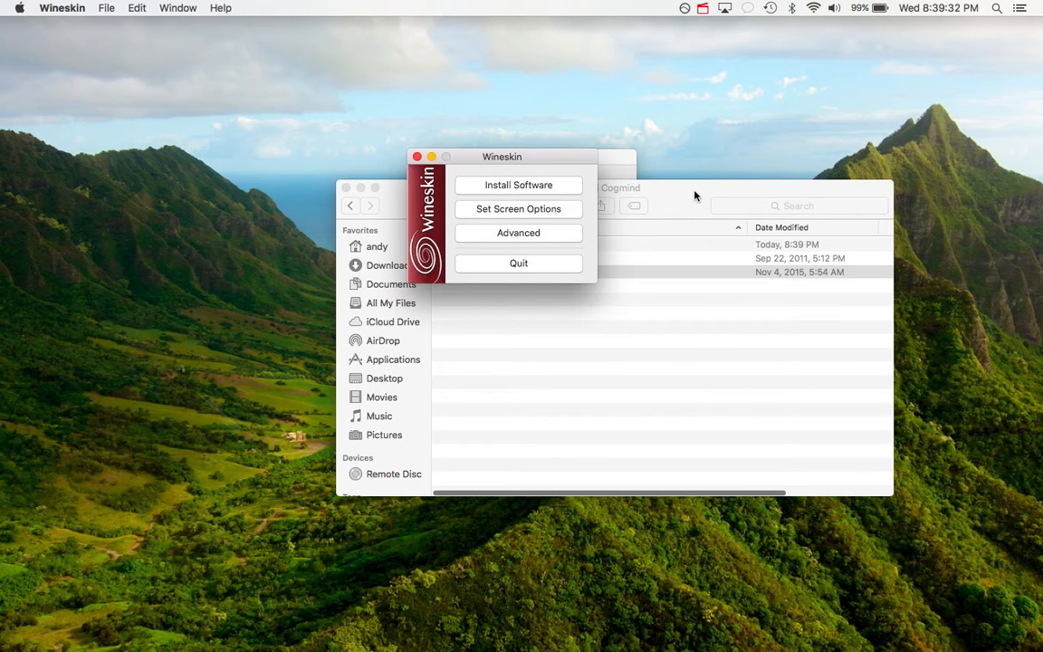
Look for the Cogmind app in the Applications folder and Launchpad, and move the Wineskin window beside the Finder window.
{"action": "left_click", "coordinate": [733, 637]}
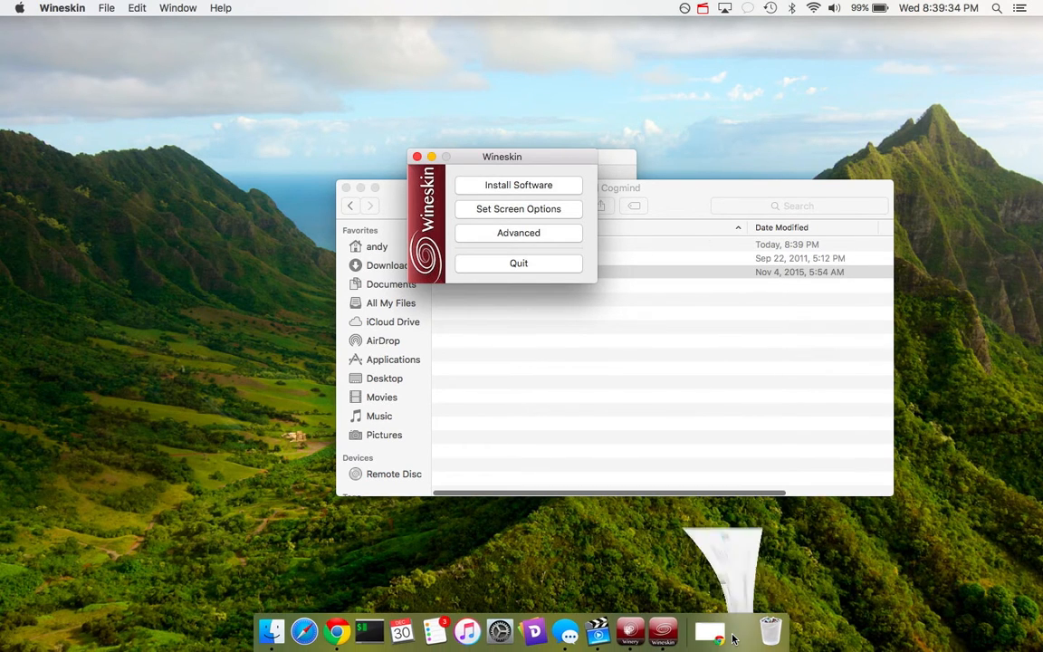
{"action": "left_click", "coordinate": [694, 226]}
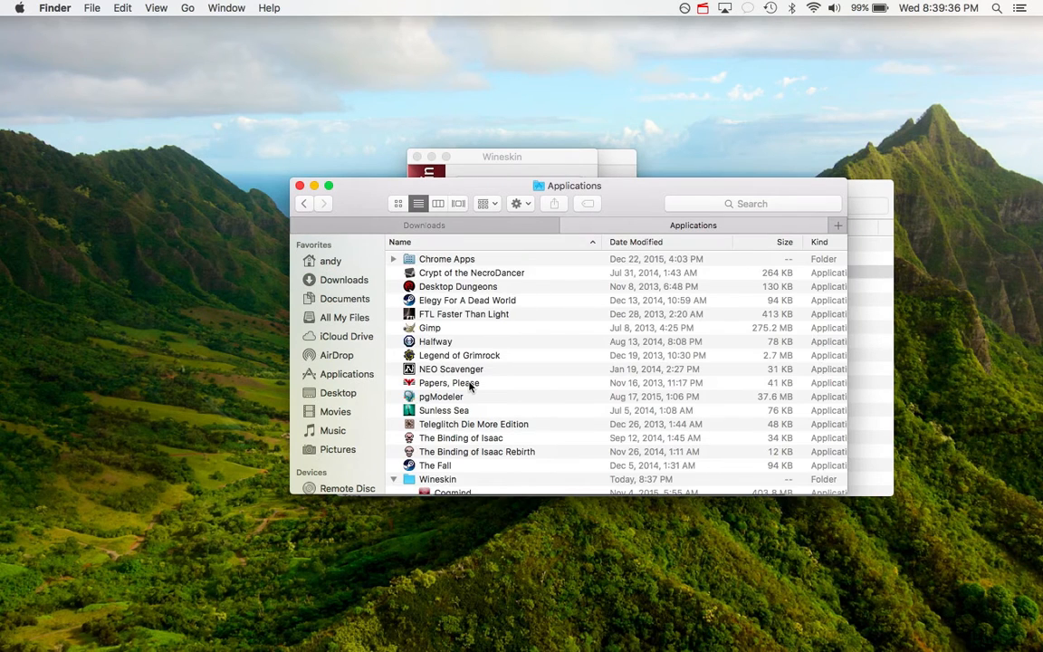
{"action": "scroll", "coordinate": [469, 384], "scroll_direction": "down", "scroll_amount": 2}
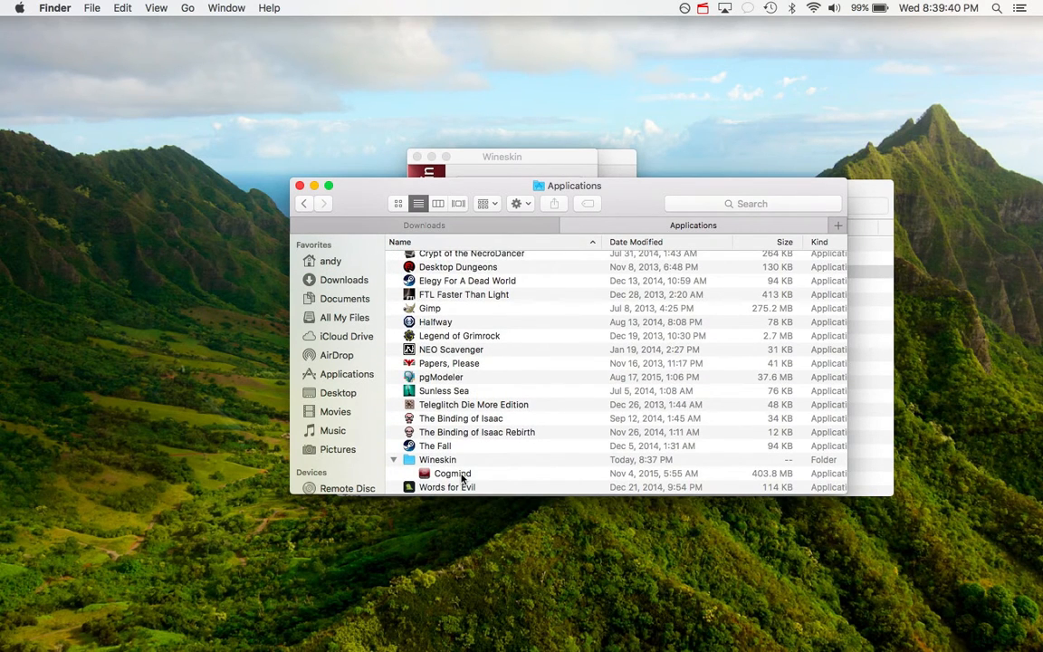
{"action": "key", "text": "F4"}
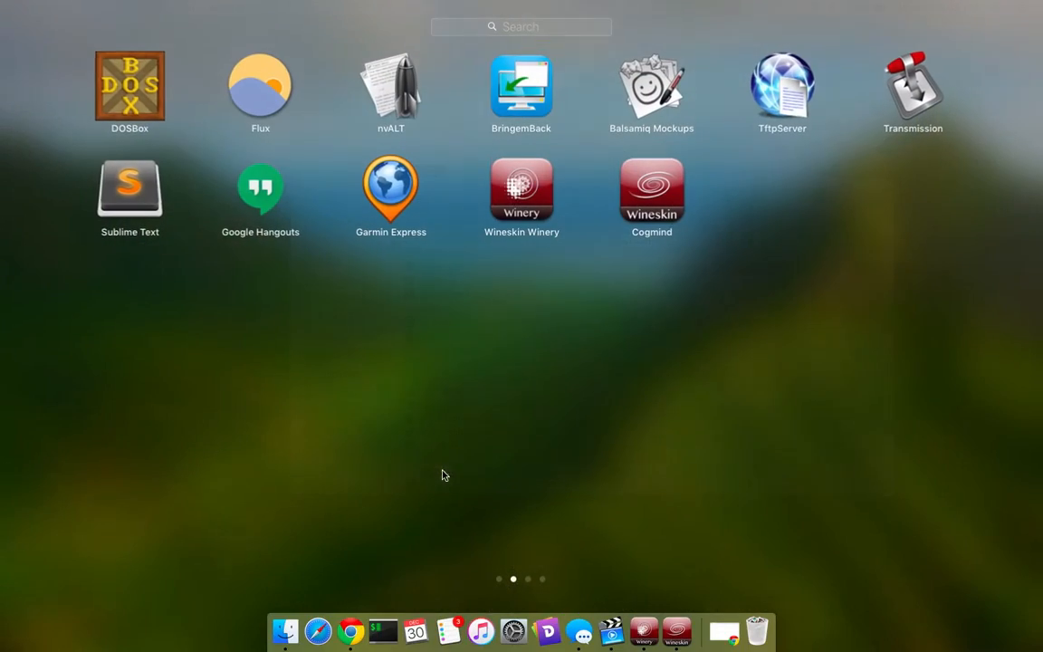
{"action": "left_click", "coordinate": [651, 196]}
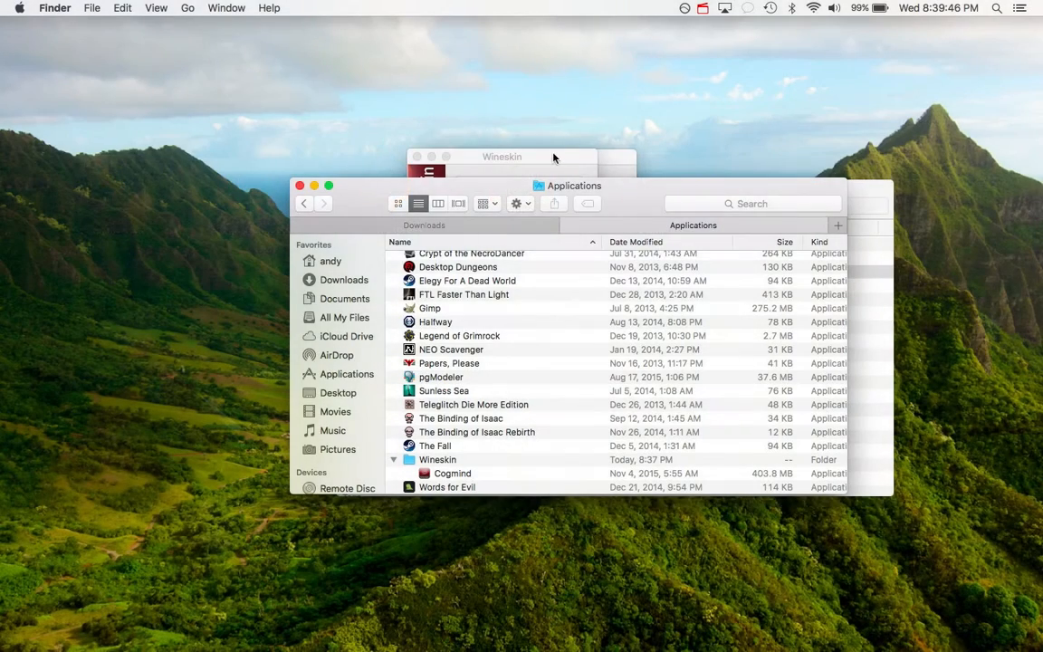
{"action": "left_click_drag", "start_coordinate": [553, 162], "coordinate": [249, 190]}
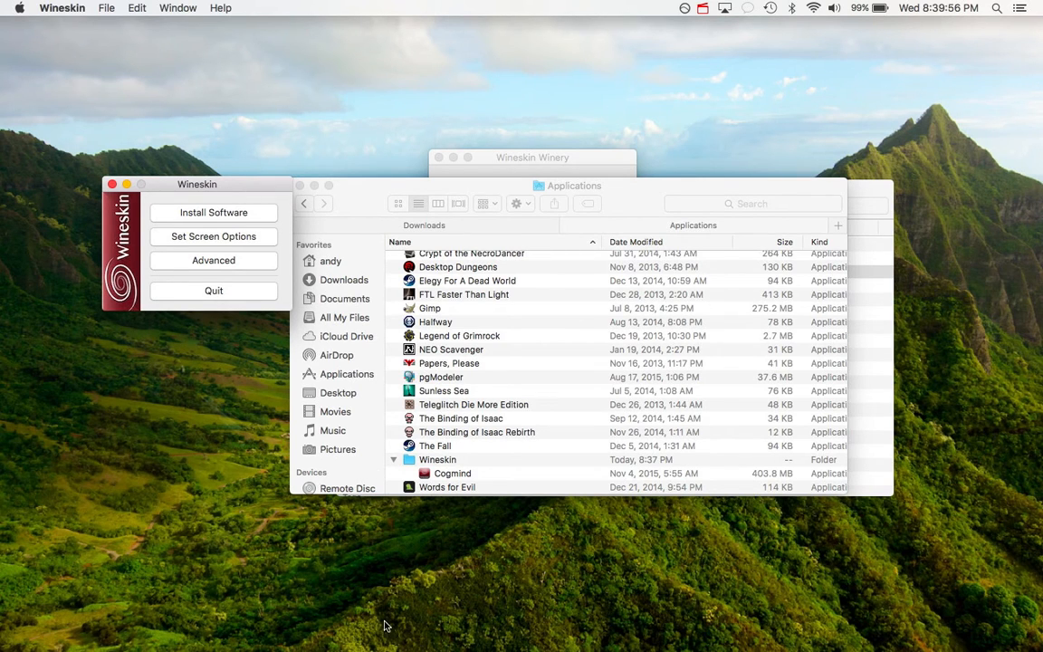
{"action": "mouse_move", "coordinate": [568, 645]}
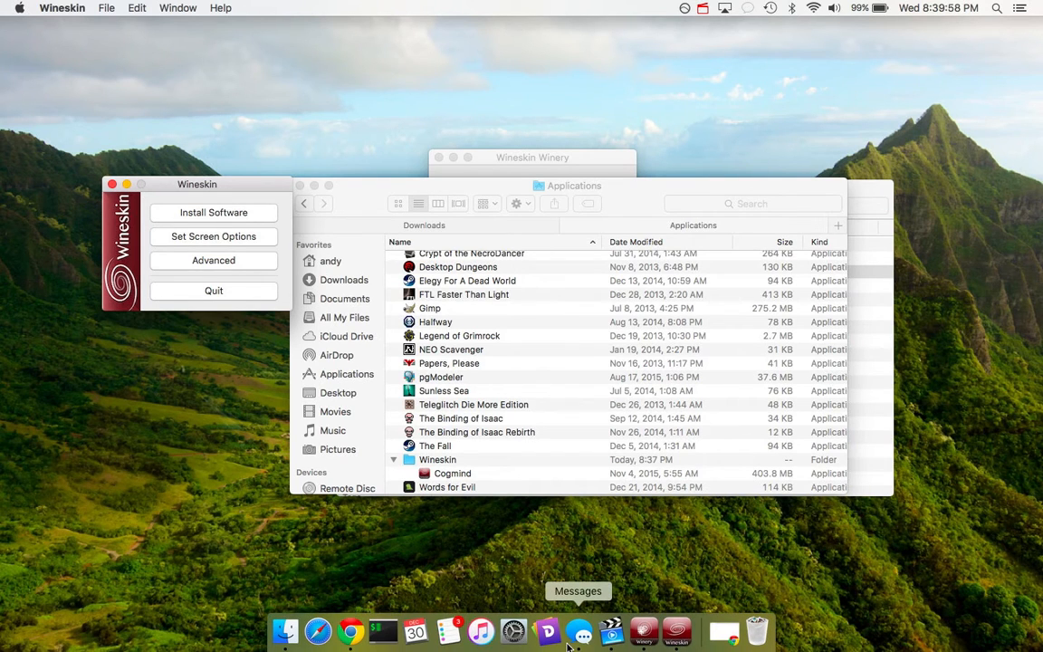
{"action": "left_click", "coordinate": [725, 631]}
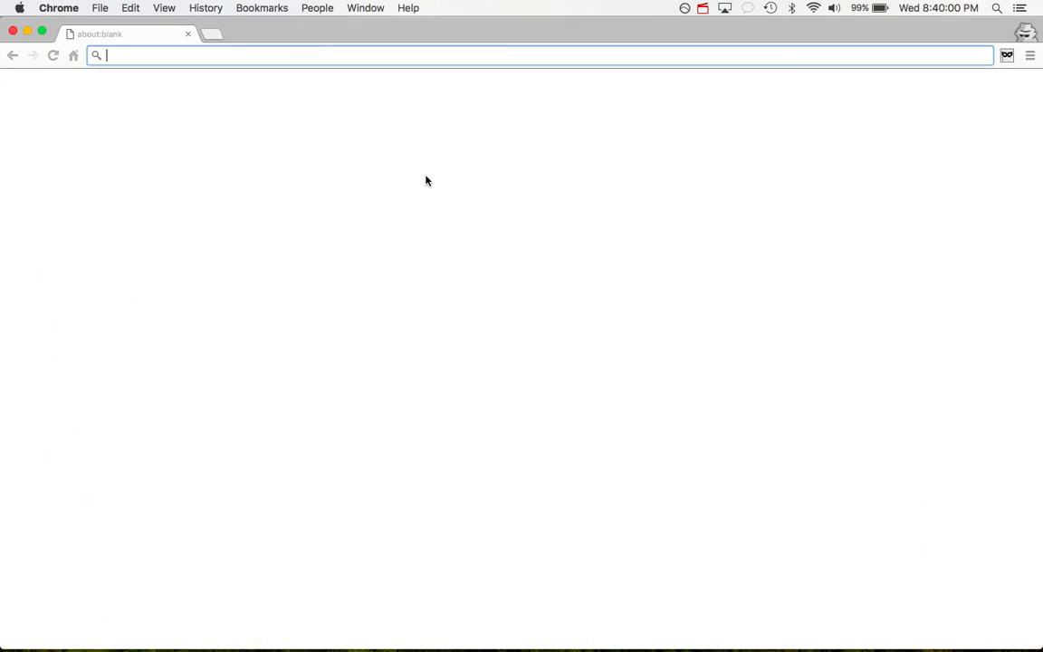
{"action": "type", "text": "https://github.com/alaska/cogmind-osx-icon/blob/master/cogmind.icns?raw=true"}
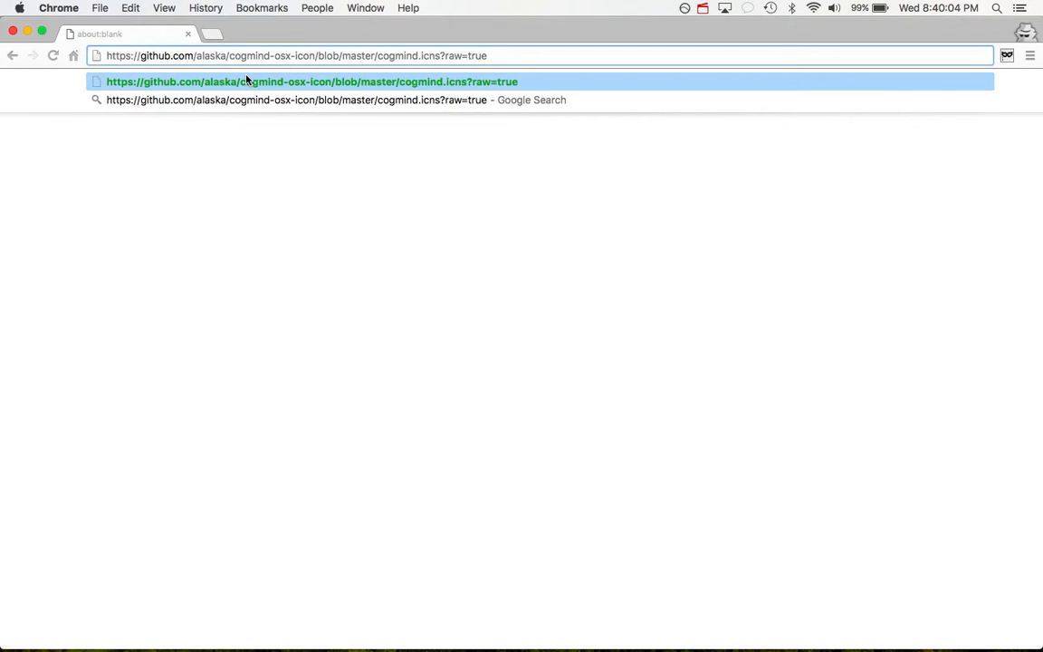
{"action": "key", "text": "Return"}
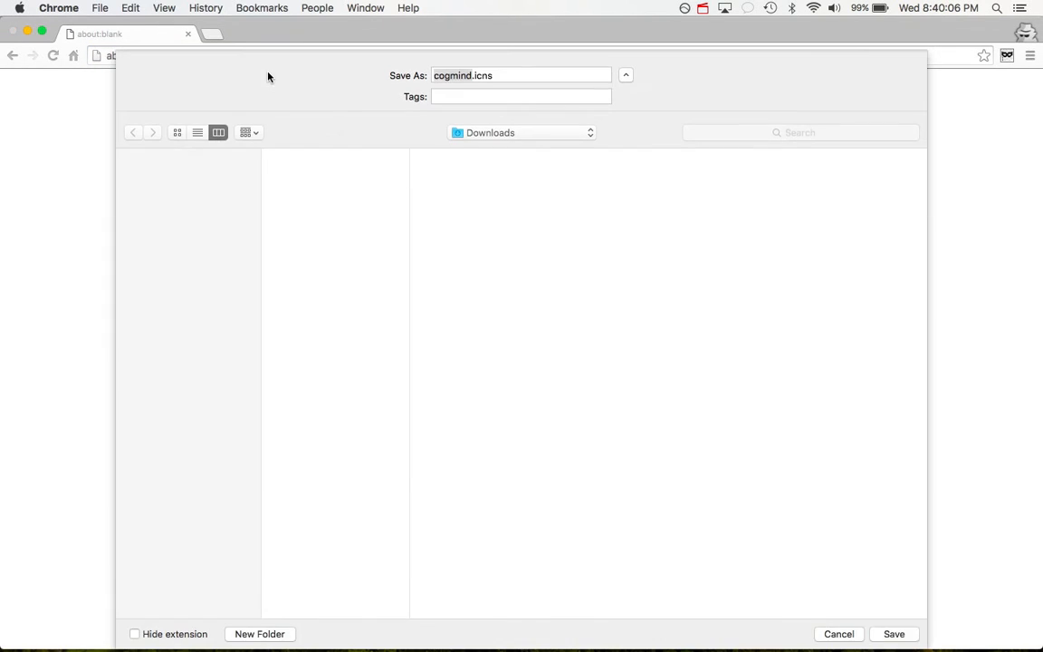
{"action": "left_click", "coordinate": [894, 634]}
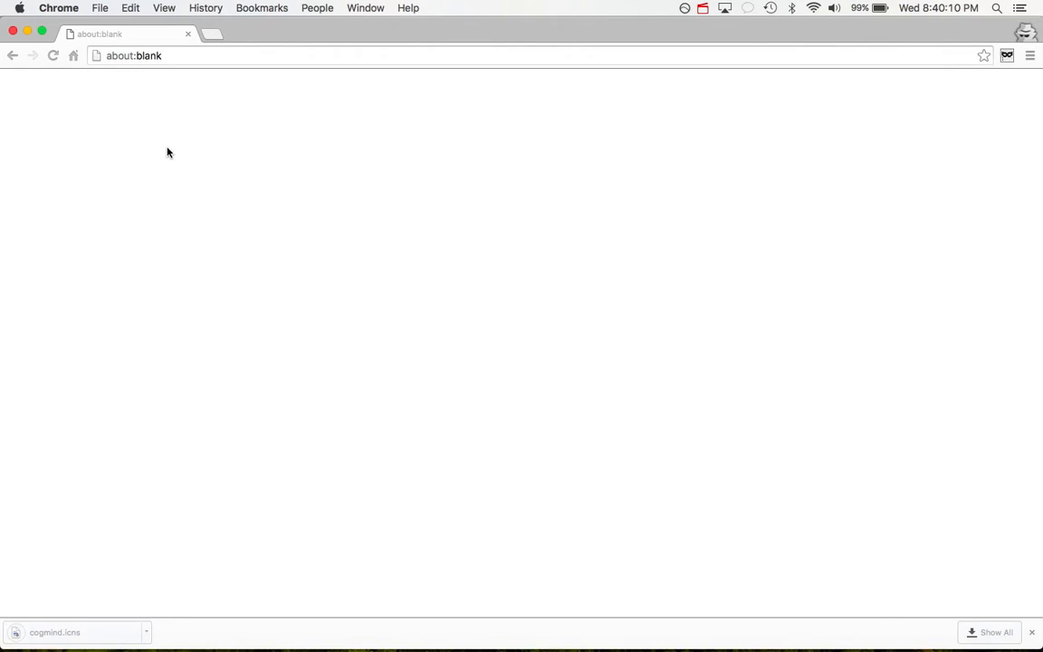
{"action": "left_click", "coordinate": [15, 33]}
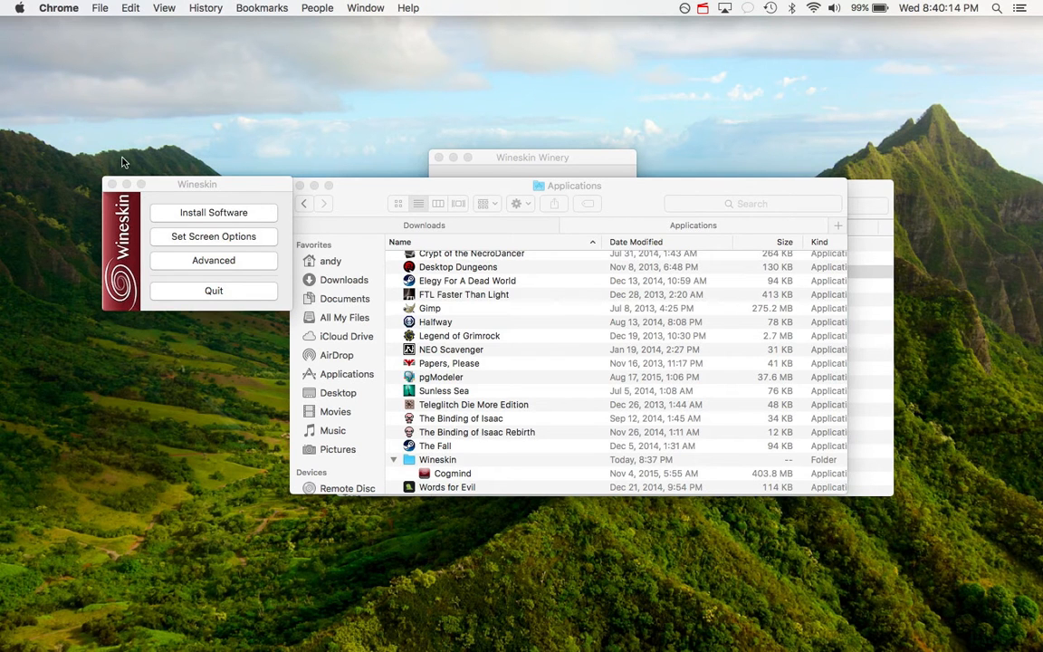
Set cogmind.icns from the Downloads folder as the wrapper's icon in Wineskin's advanced configuration and close the configuration window.
{"action": "left_click", "coordinate": [212, 261]}
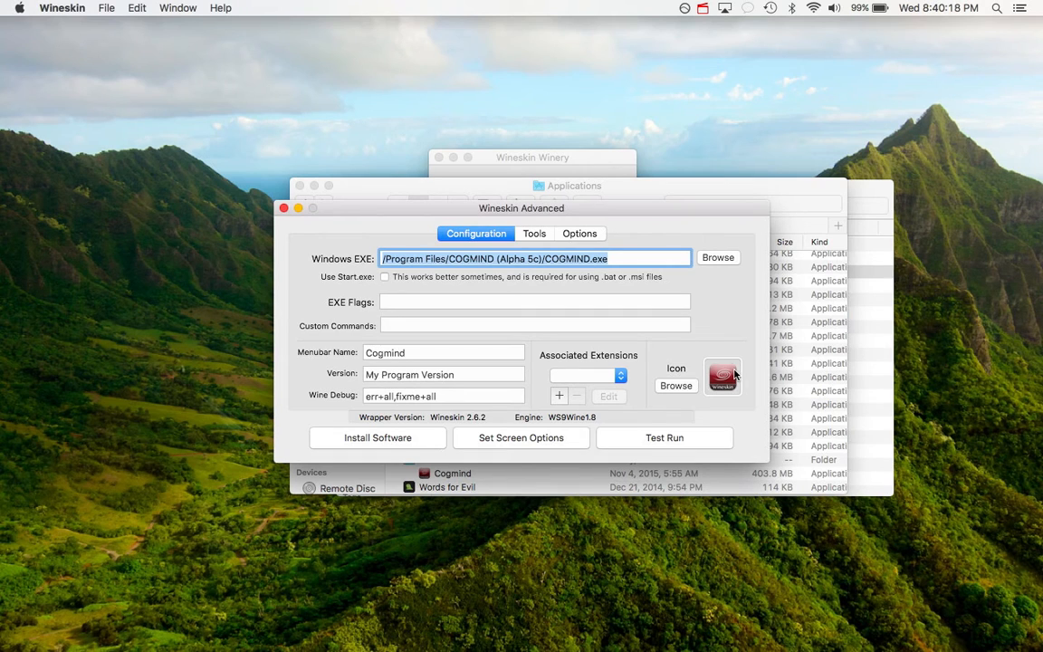
{"action": "left_click", "coordinate": [676, 386]}
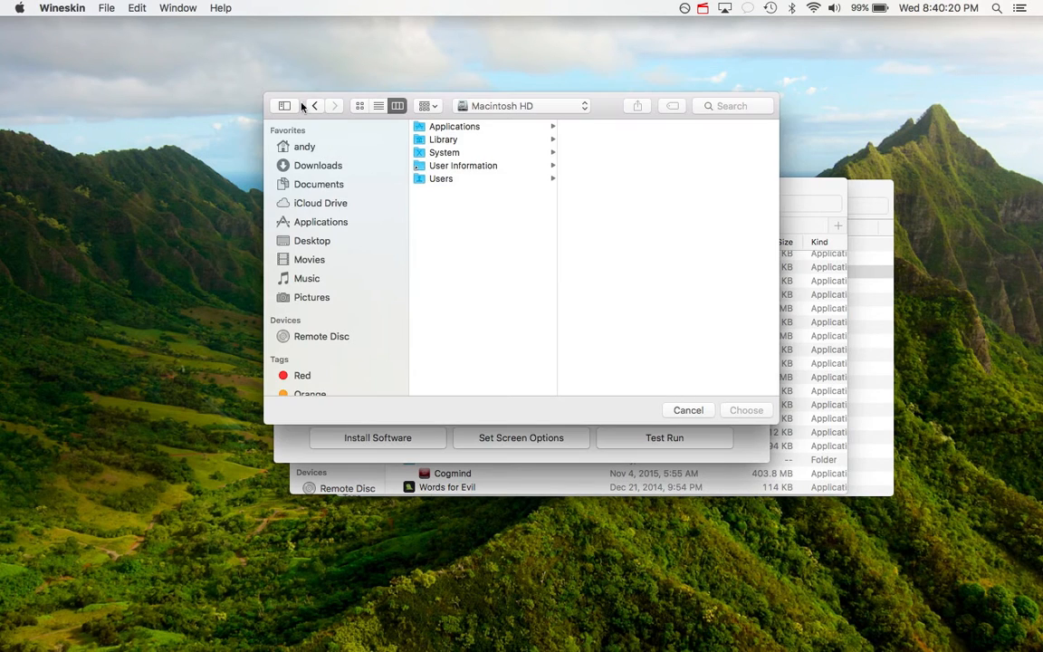
{"action": "left_click", "coordinate": [286, 163]}
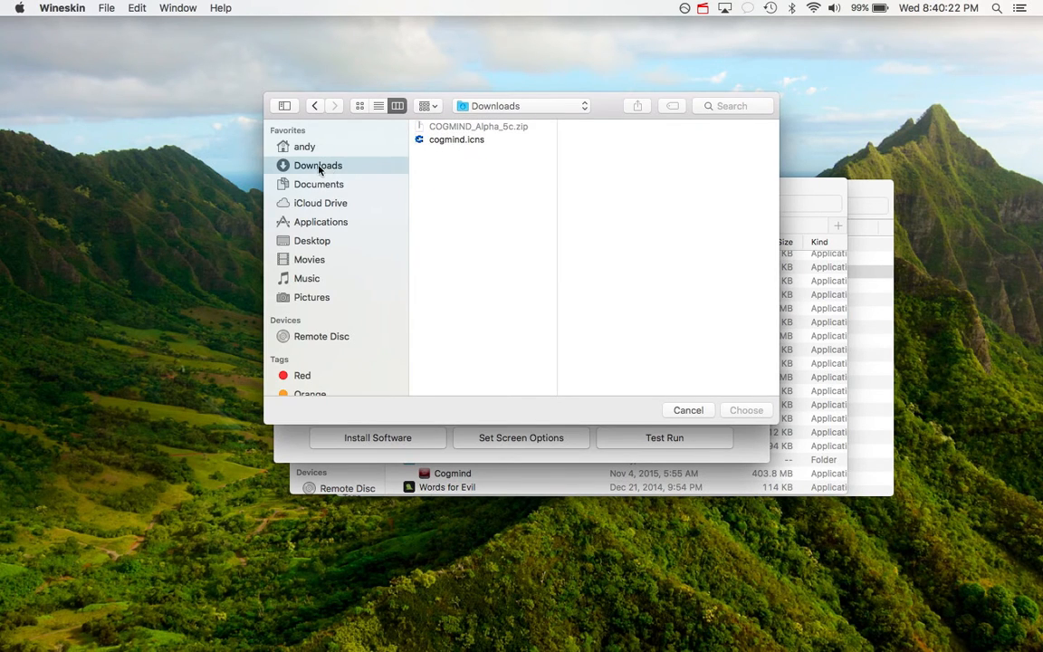
{"action": "left_click", "coordinate": [445, 141]}
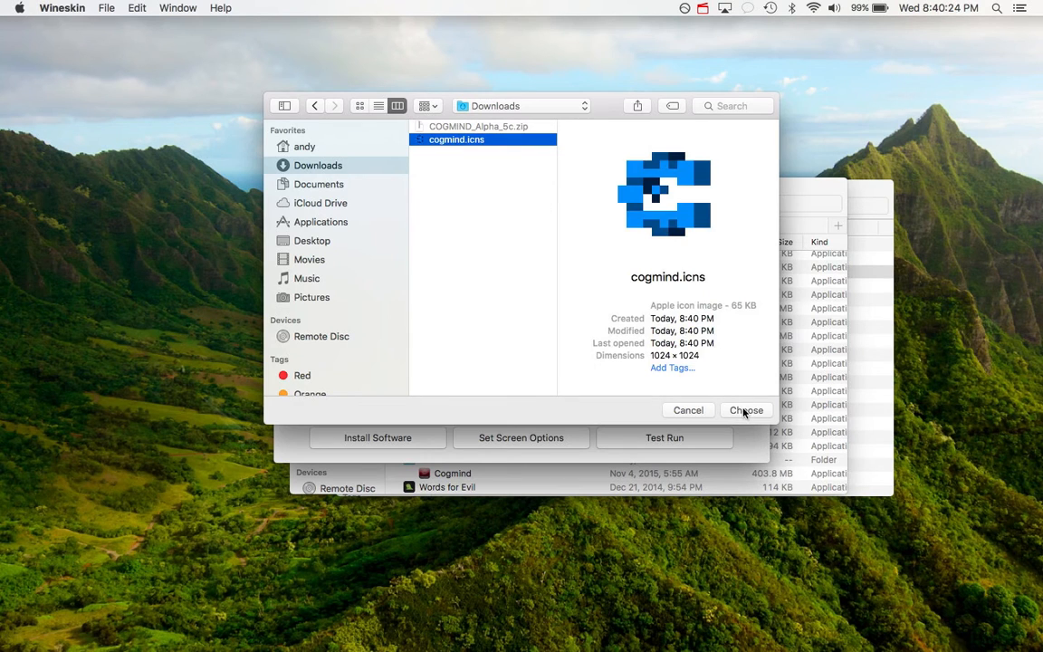
{"action": "left_click", "coordinate": [744, 410]}
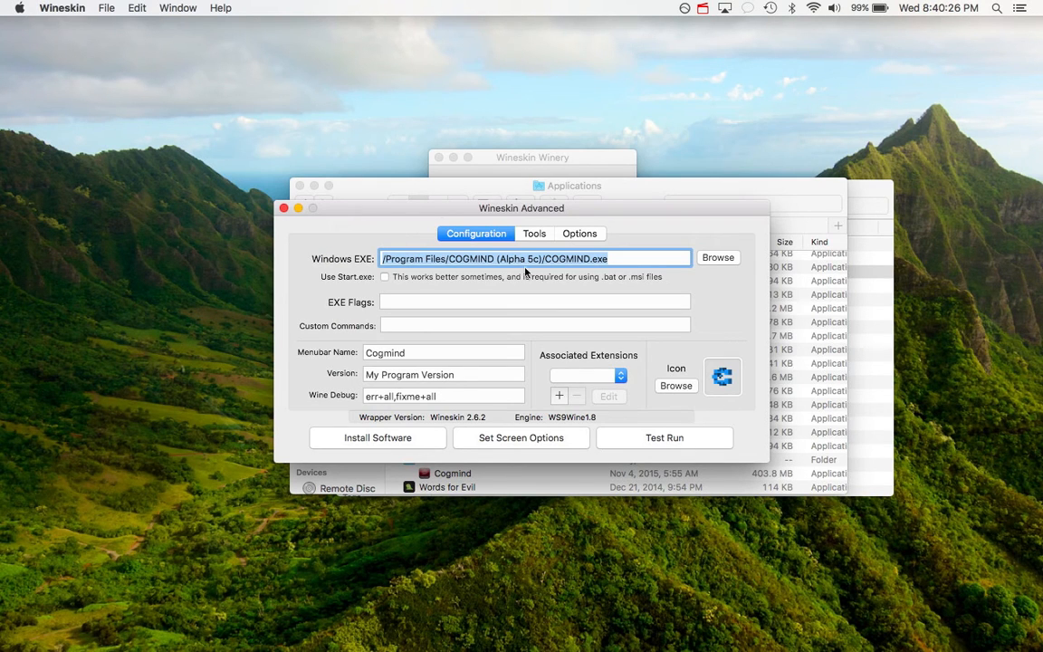
{"action": "left_click", "coordinate": [284, 209]}
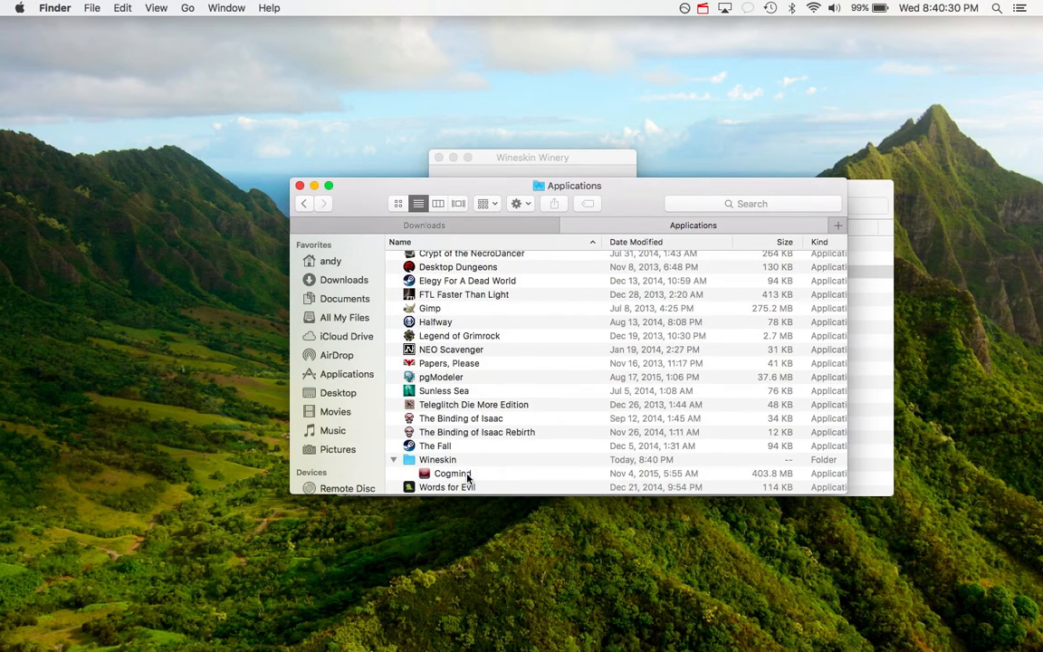
Check Cogmind's icon in Launchpad, and move the app from the Wineskin folder into Applications and back to refresh the icon.
{"action": "key", "text": "F4"}
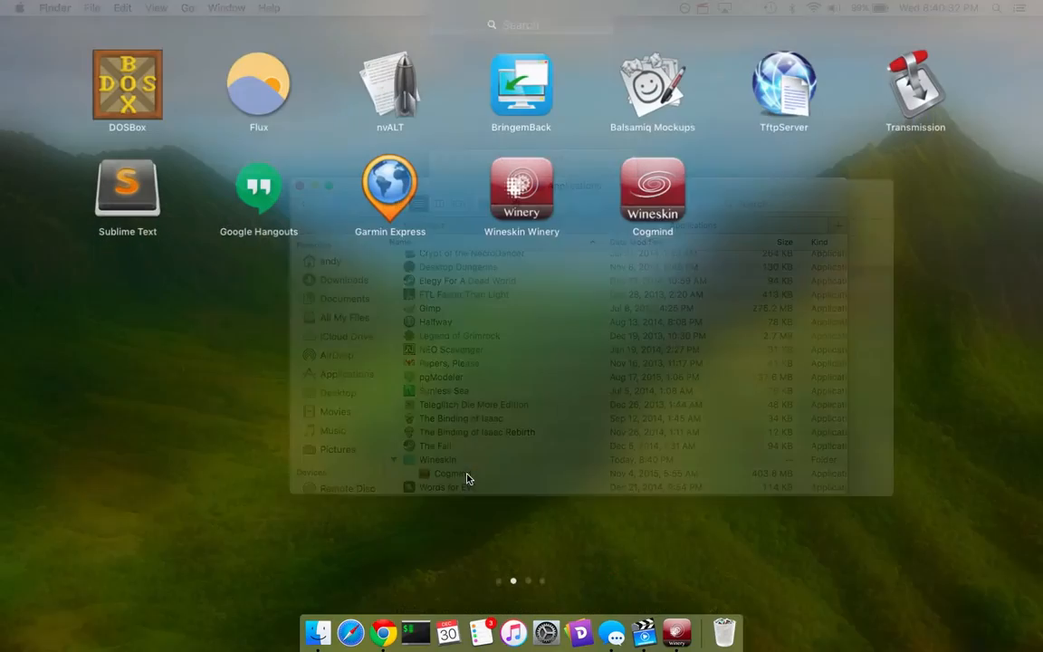
{"action": "left_click", "coordinate": [467, 476]}
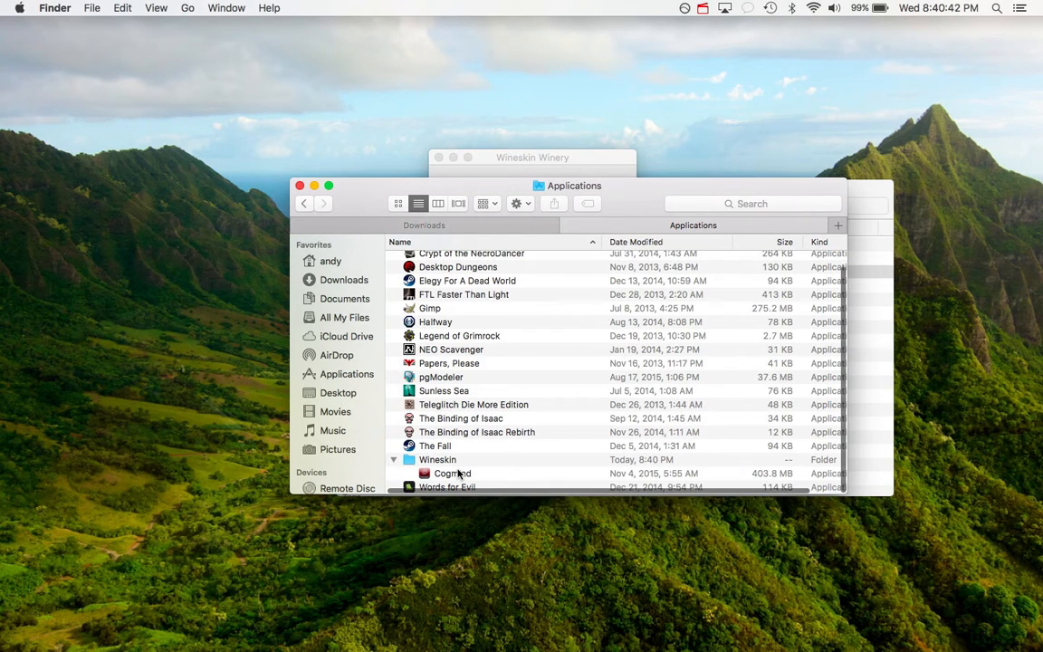
{"action": "left_click_drag", "start_coordinate": [460, 473], "coordinate": [455, 456]}
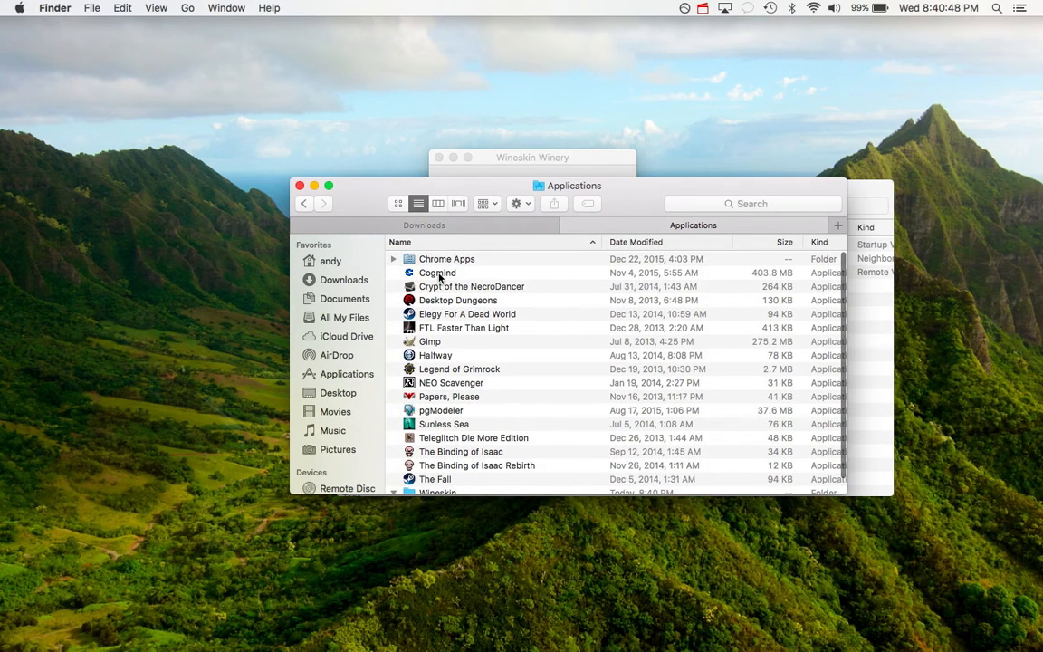
{"action": "left_click_drag", "start_coordinate": [439, 273], "coordinate": [445, 480]}
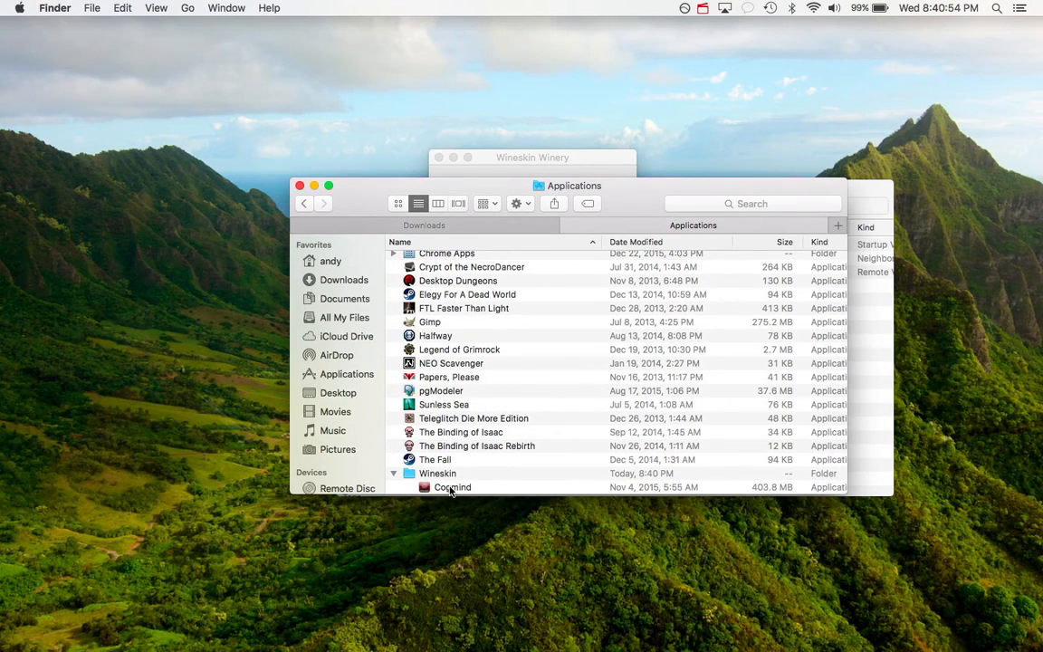
Launch Cogmind from Launchpad and move the robot one cell to the right in the starting room.
{"action": "key", "text": "F4"}
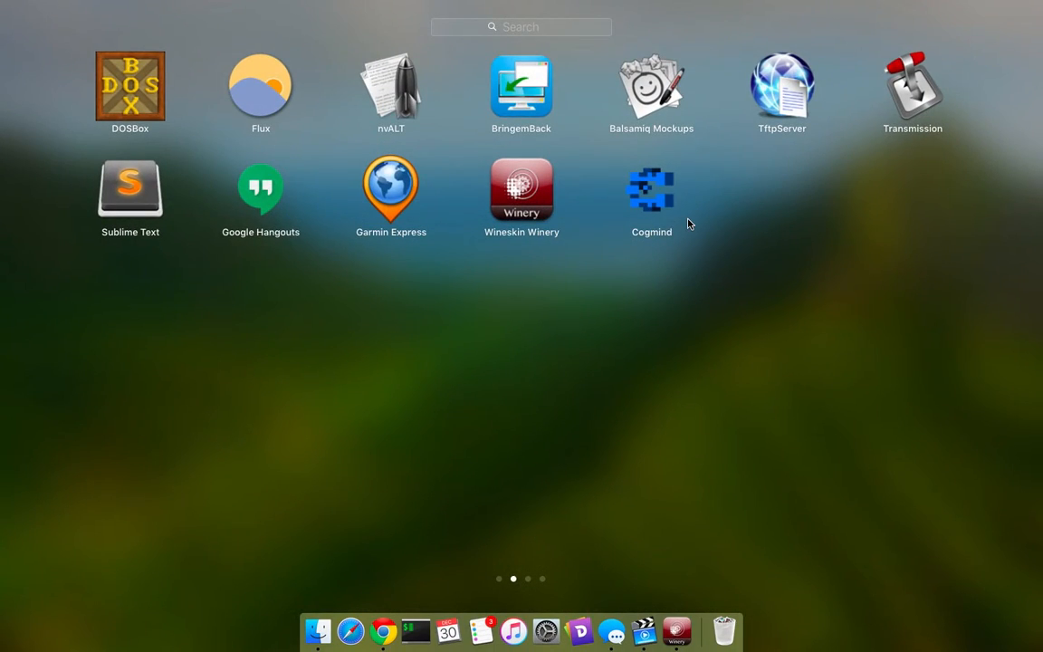
{"action": "left_click", "coordinate": [669, 207]}
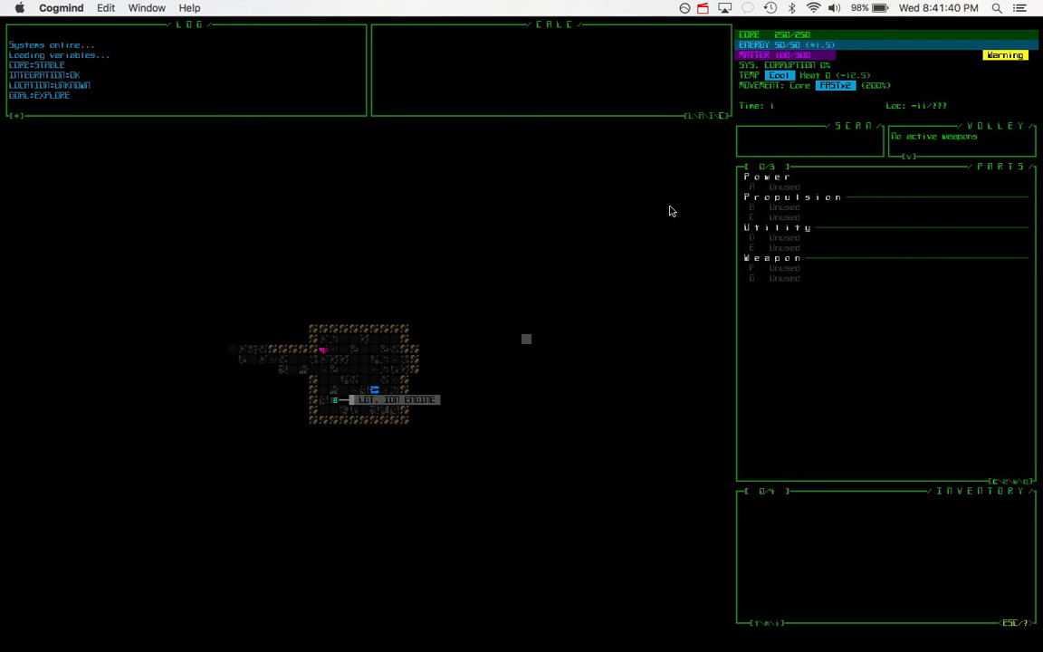
{"action": "key", "text": "Right"}
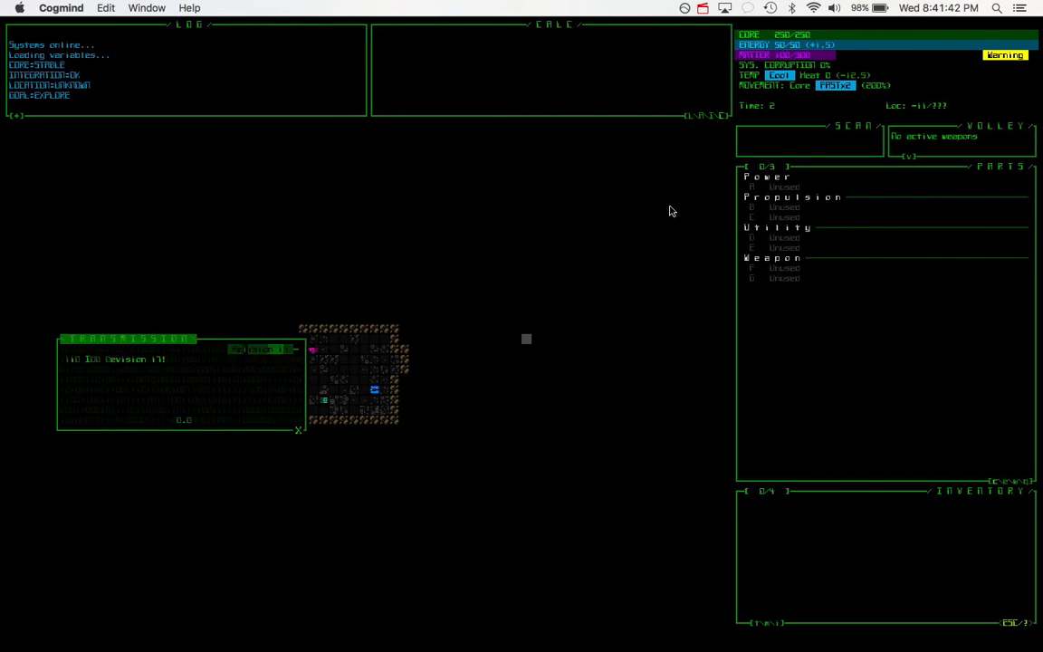
Advance through Revision 17's transmission, and save and quit the game with Hibernate.
{"action": "key", "text": "space"}
{"action": "key", "text": "space"}
{"action": "key", "text": "space"}
{"action": "key", "text": "space"}
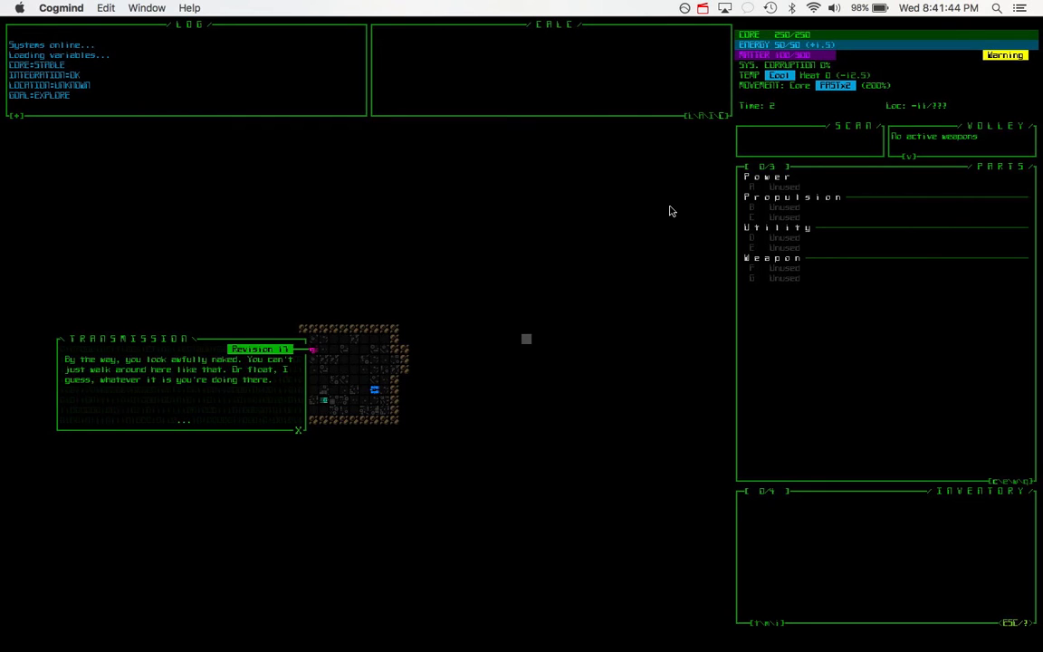
{"action": "key", "text": "space"}
{"action": "key", "text": "space"}
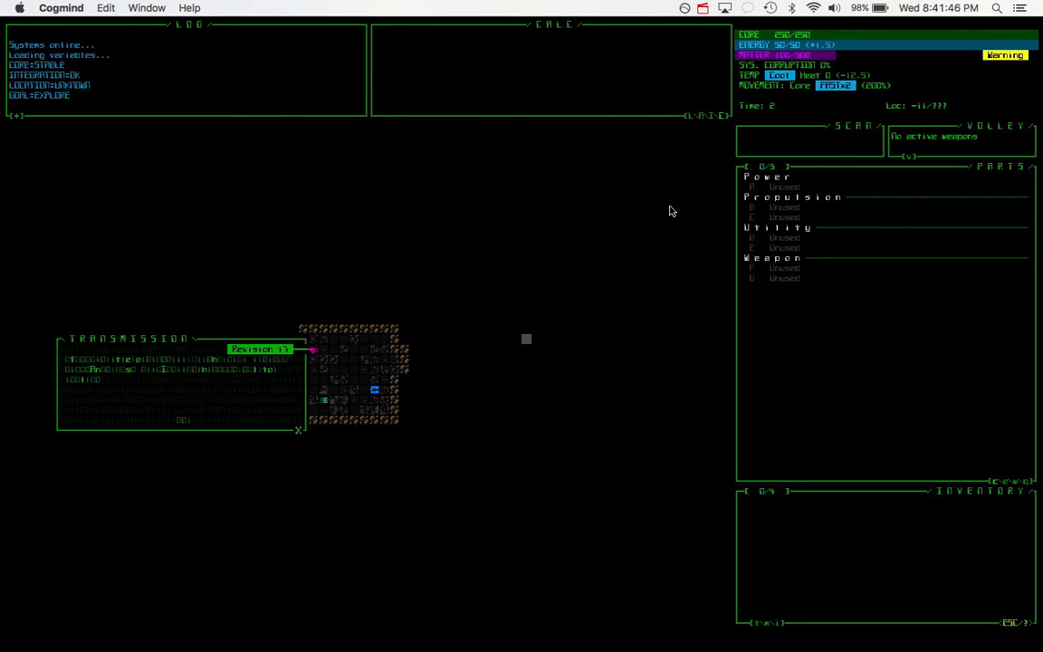
{"action": "key", "text": "space"}
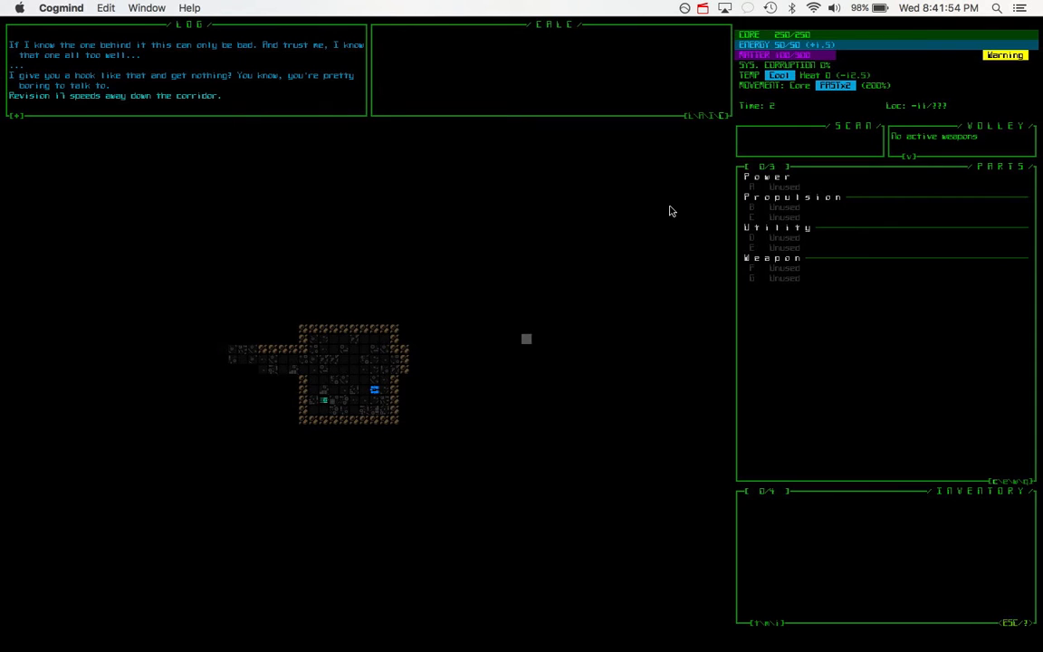
{"action": "key", "text": "Escape"}
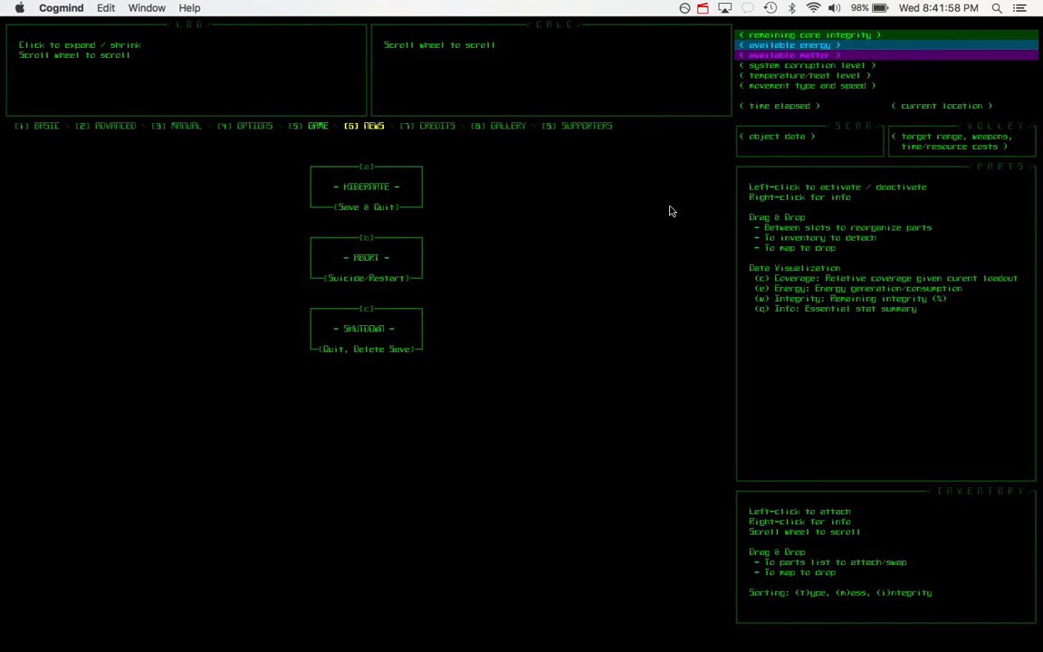
{"action": "key", "text": "a"}
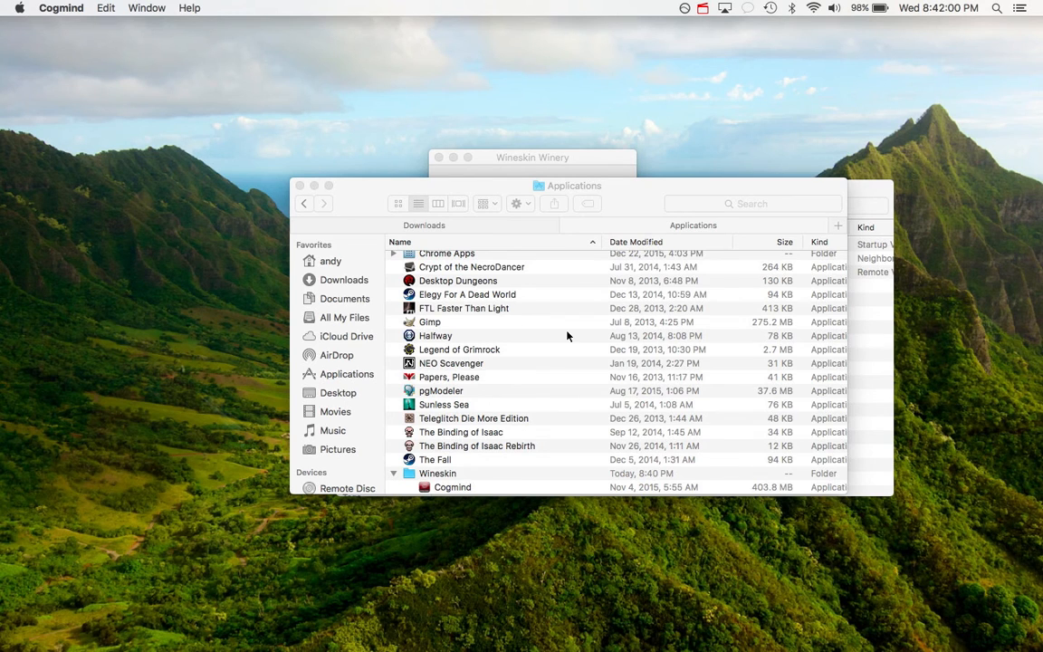
Compare the Cogmind app's icon in the Wineskin folder with its icon in Launchpad.
{"action": "scroll", "coordinate": [567, 336], "scroll_direction": "down", "scroll_amount": 1}
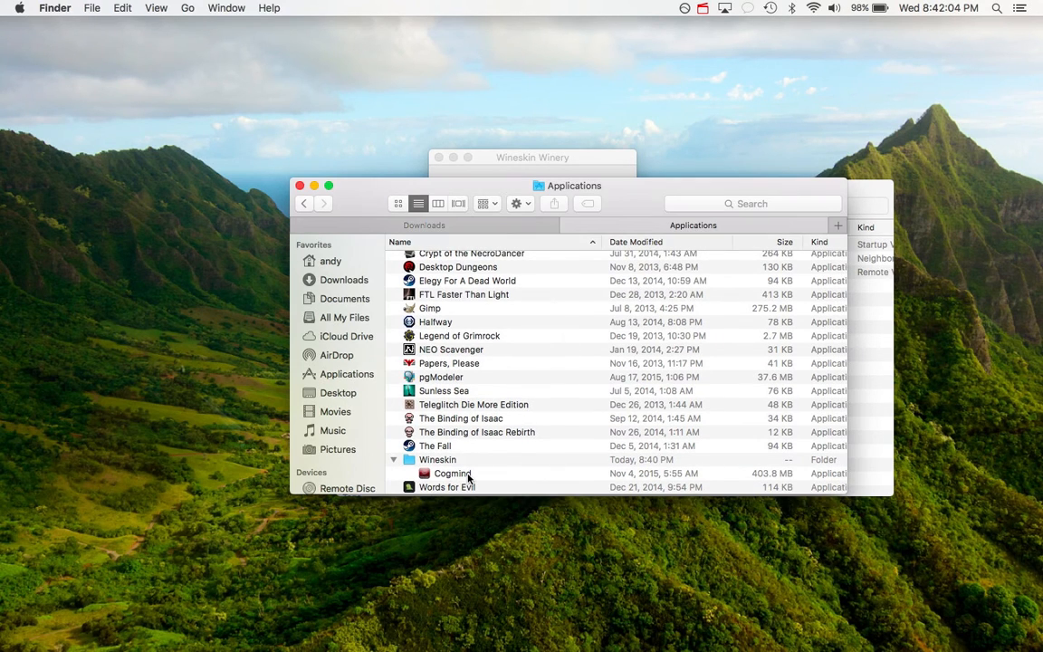
{"action": "right_click", "coordinate": [468, 477]}
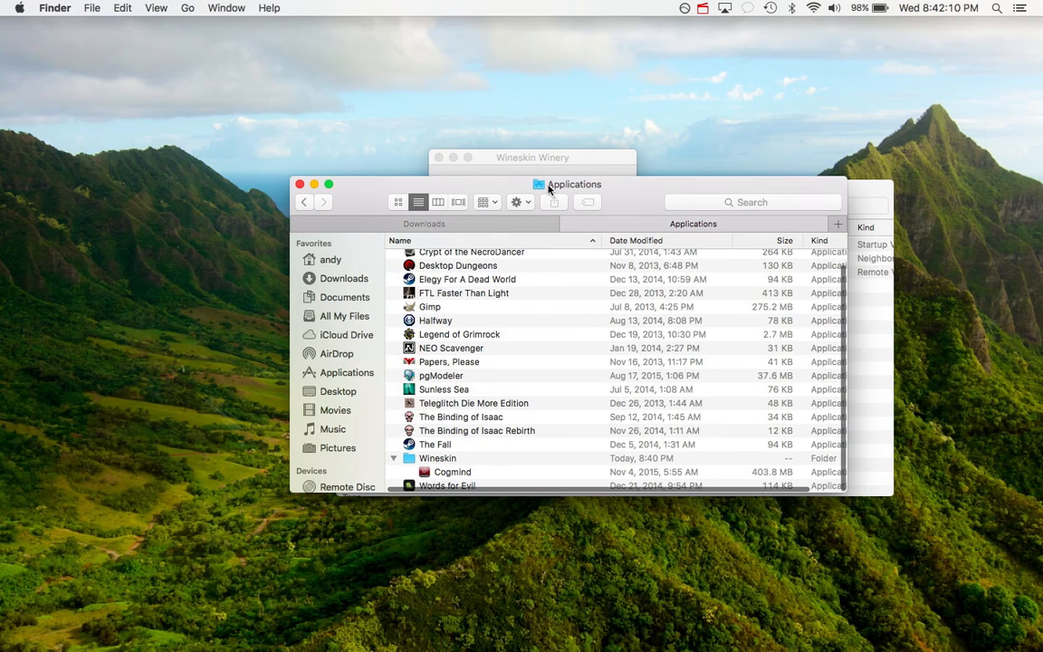
{"action": "key", "text": "F4"}
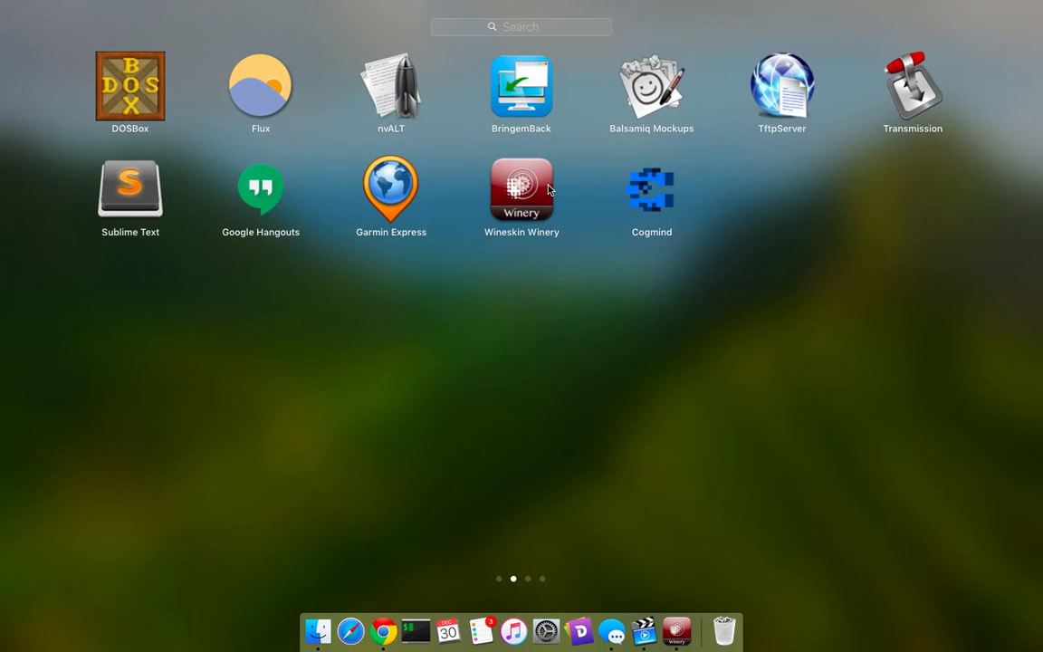
{"action": "left_click", "coordinate": [655, 184]}
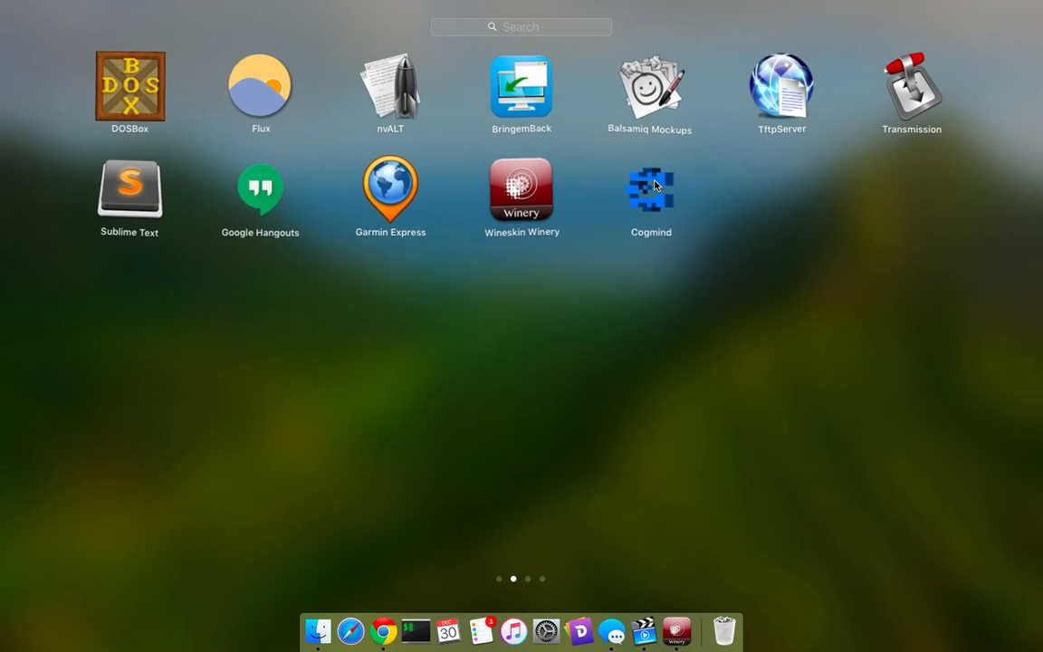
{"action": "left_click", "coordinate": [686, 279]}
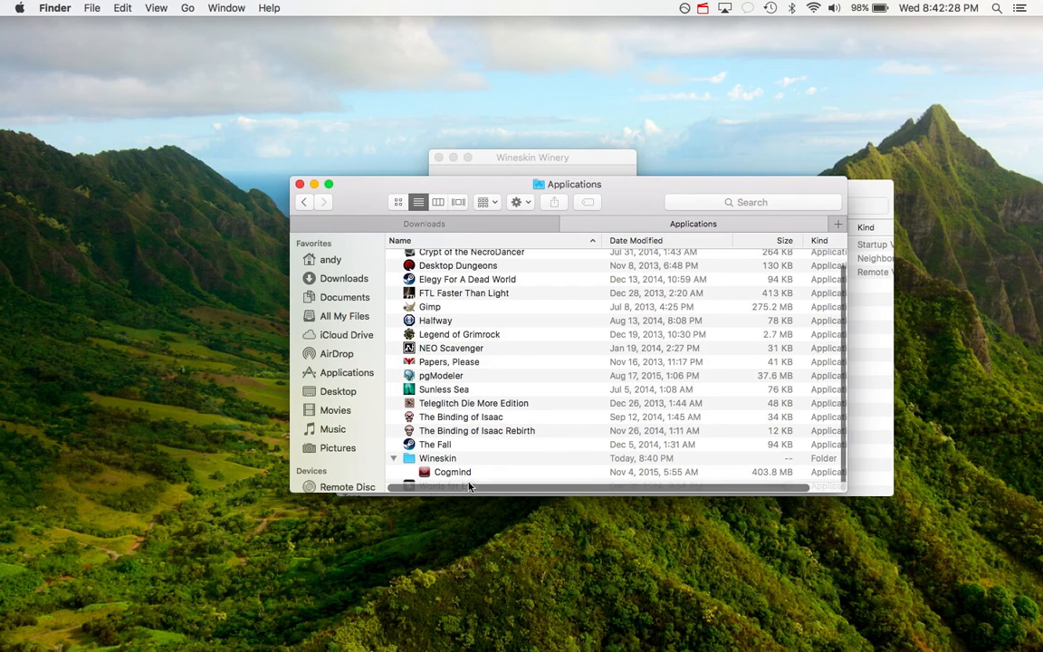
{"action": "key", "text": "F4"}
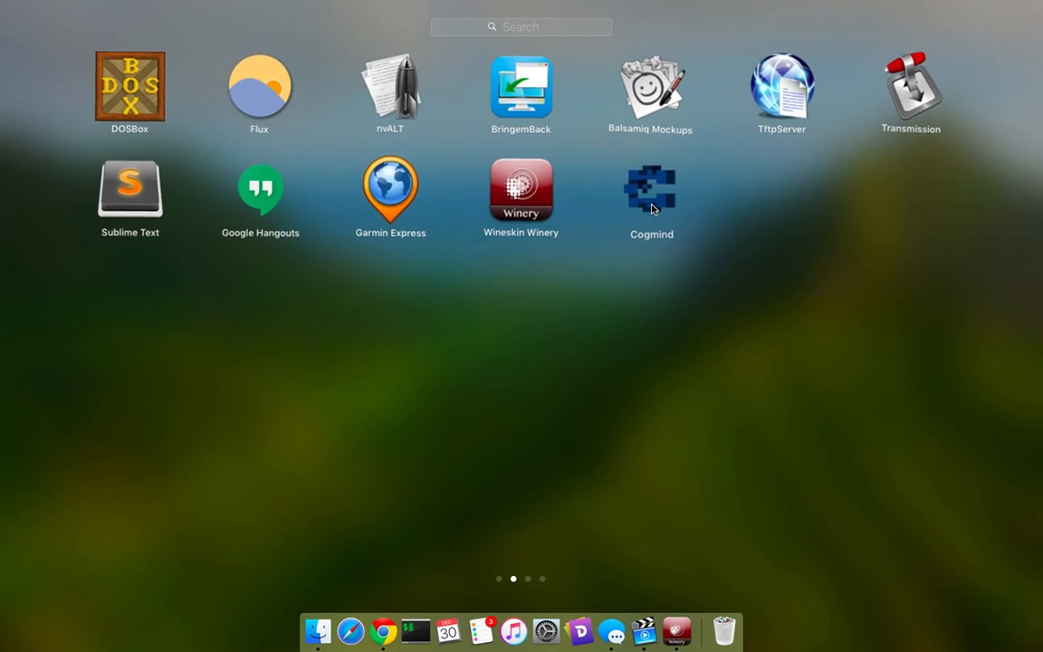
{"action": "left_click", "coordinate": [674, 308]}
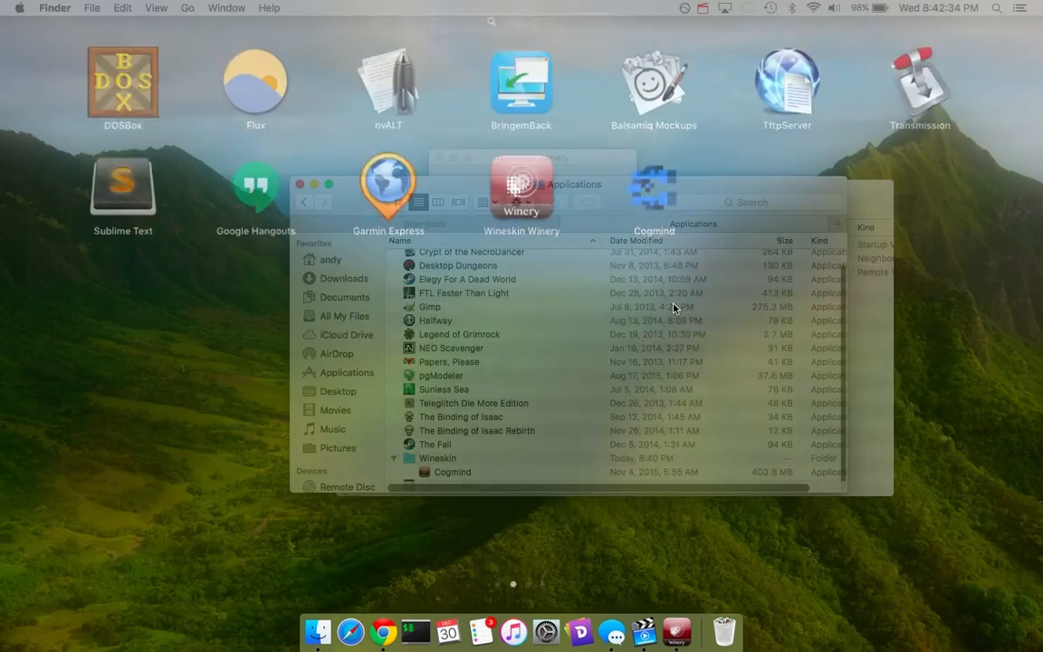